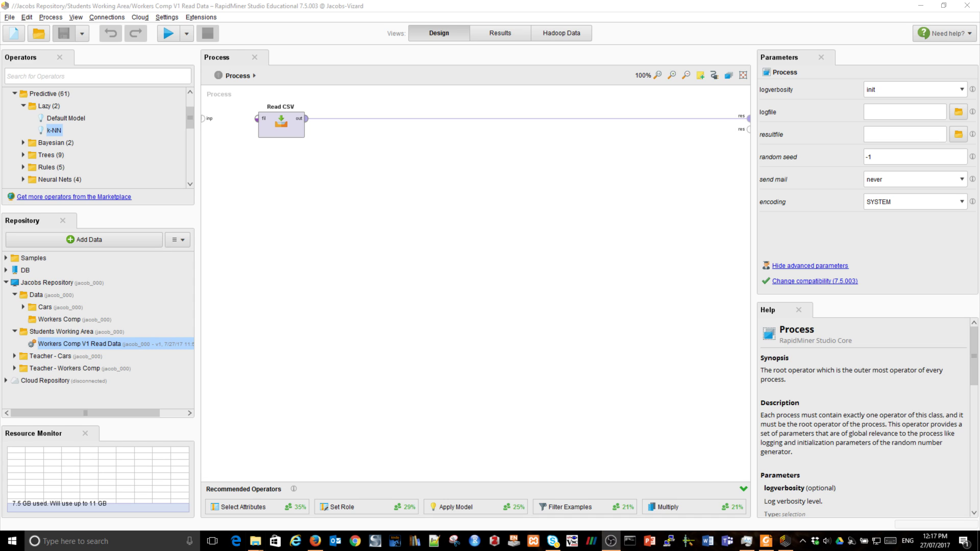
- Filter the operator library with the search term 'set'
left_click(51, 76)
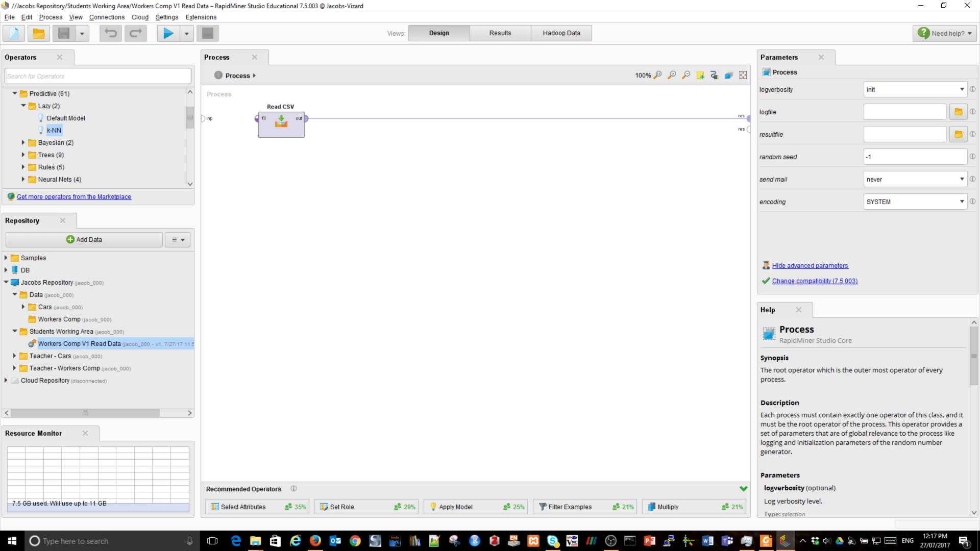
type("set")
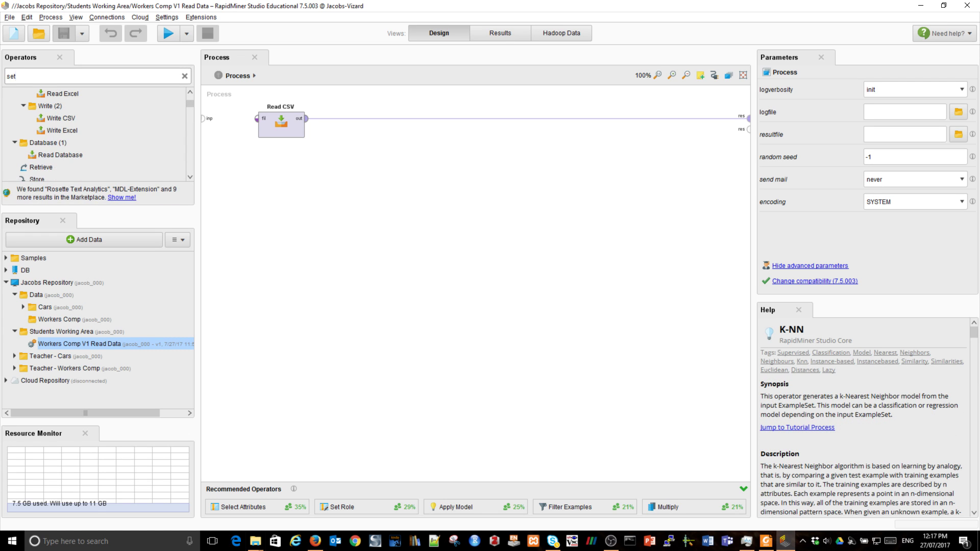
- Place a Set Role operator, feed it from Read CSV's output, and send its output to the result port
scroll(95, 135, "down", 5)
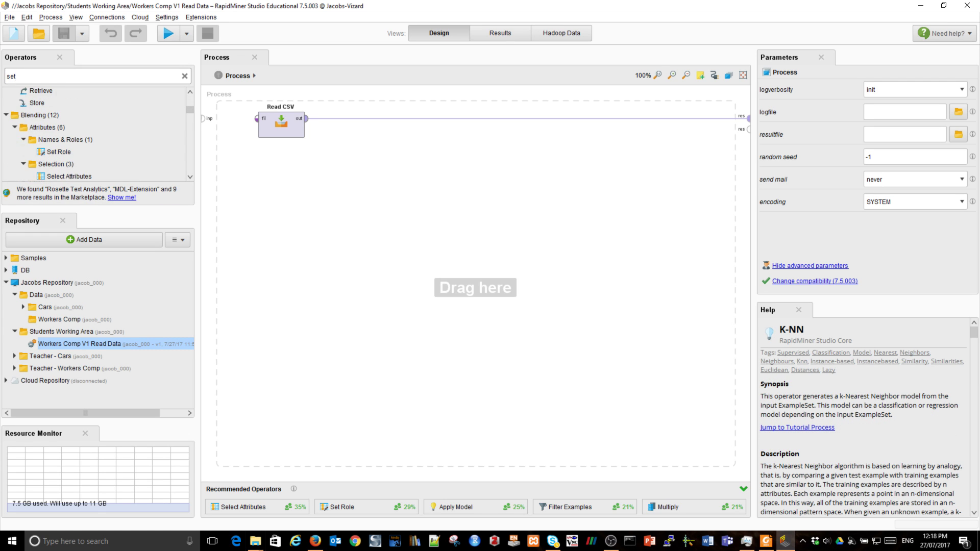
left_click_drag(59, 152, 65, 152)
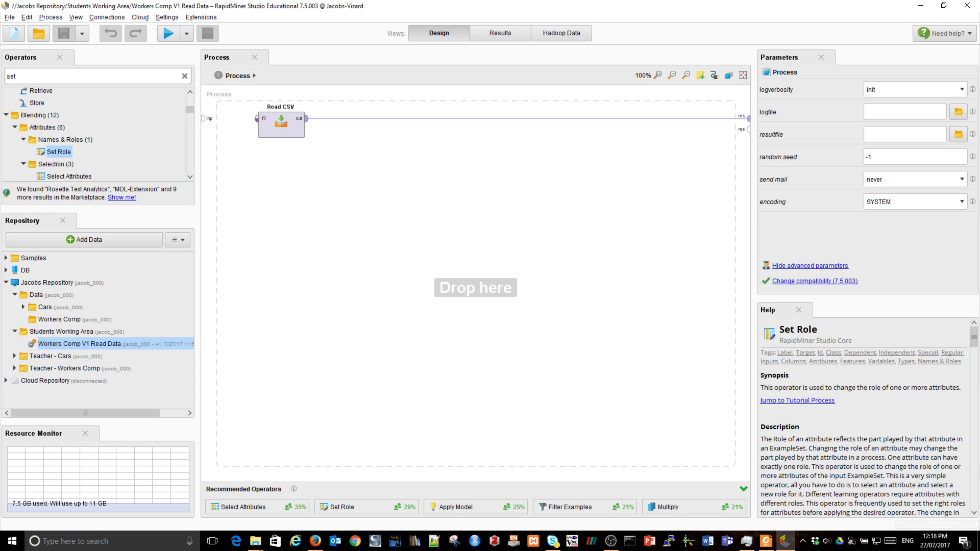
left_click_drag(59, 151, 350, 179)
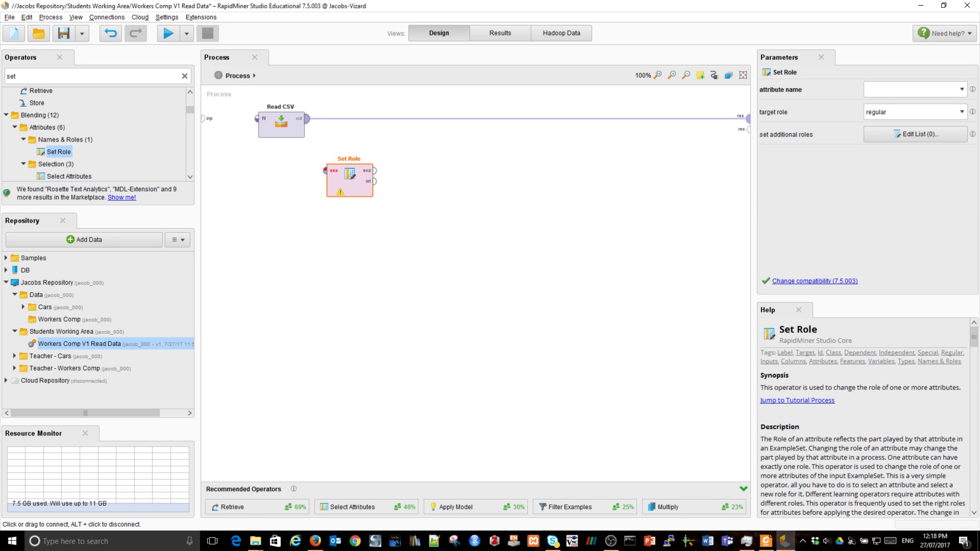
left_click_drag(306, 118, 323, 170)
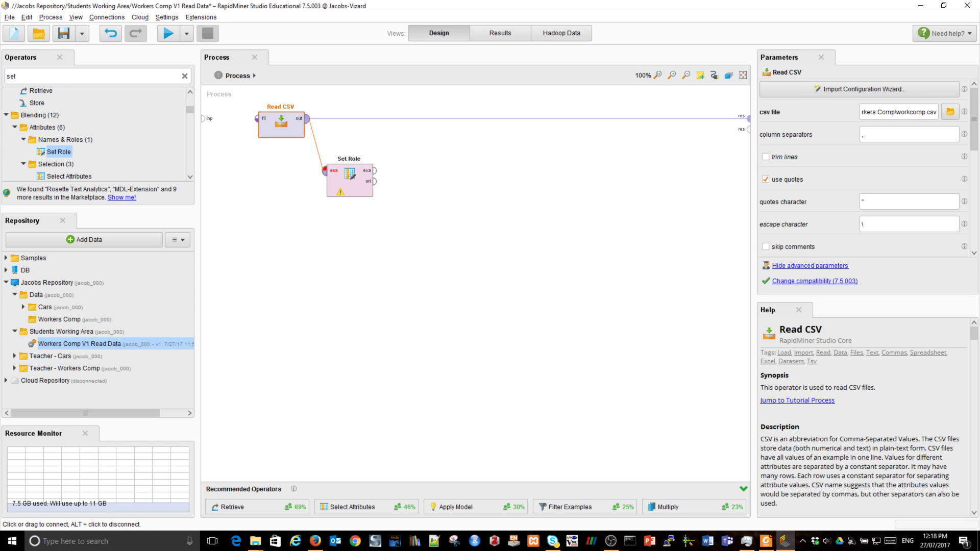
left_click_drag(324, 169, 349, 127)
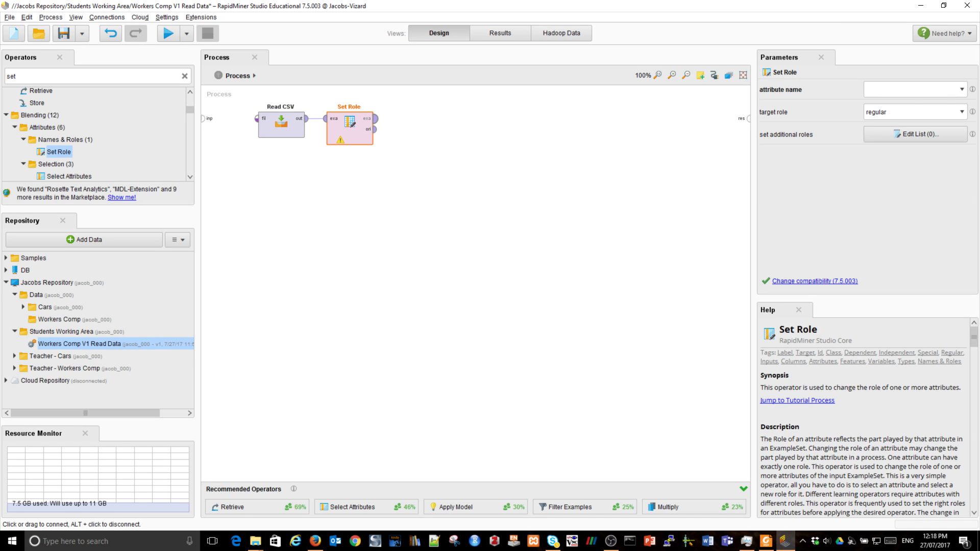
left_click_drag(381, 118, 748, 118)
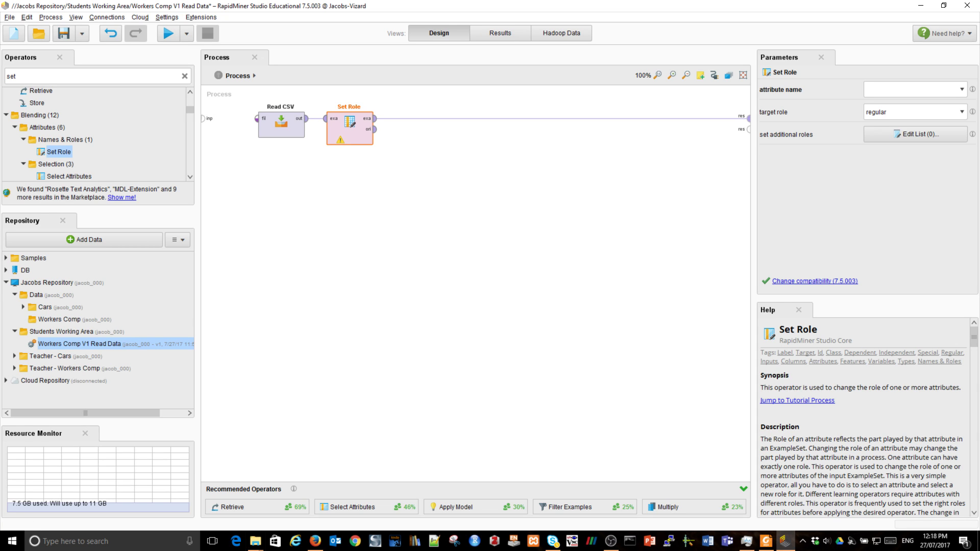
- Give the attribute 'Subrogation (1=Yes 0=No)' the label role in Set Role
left_click(962, 89)
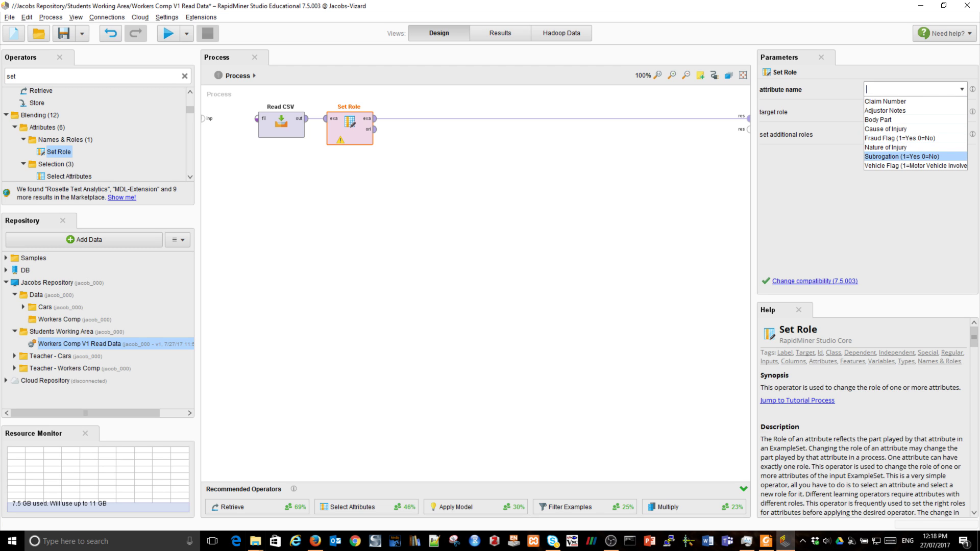
left_click(902, 156)
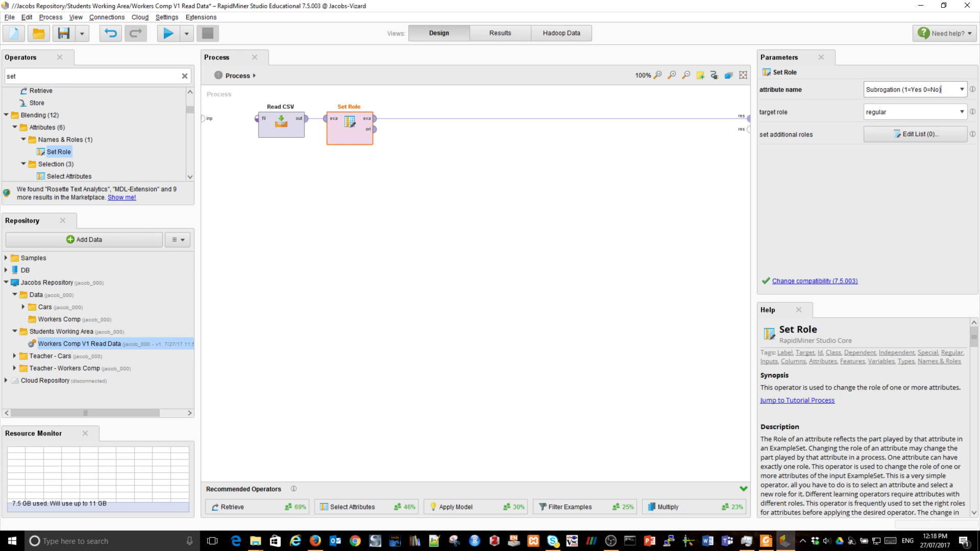
left_click(961, 112)
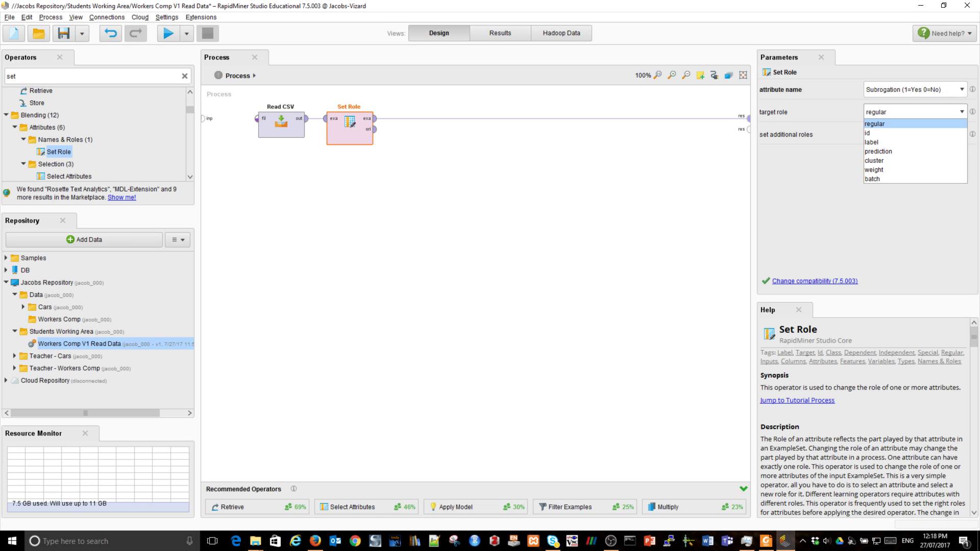
key("Down")
key("Down")
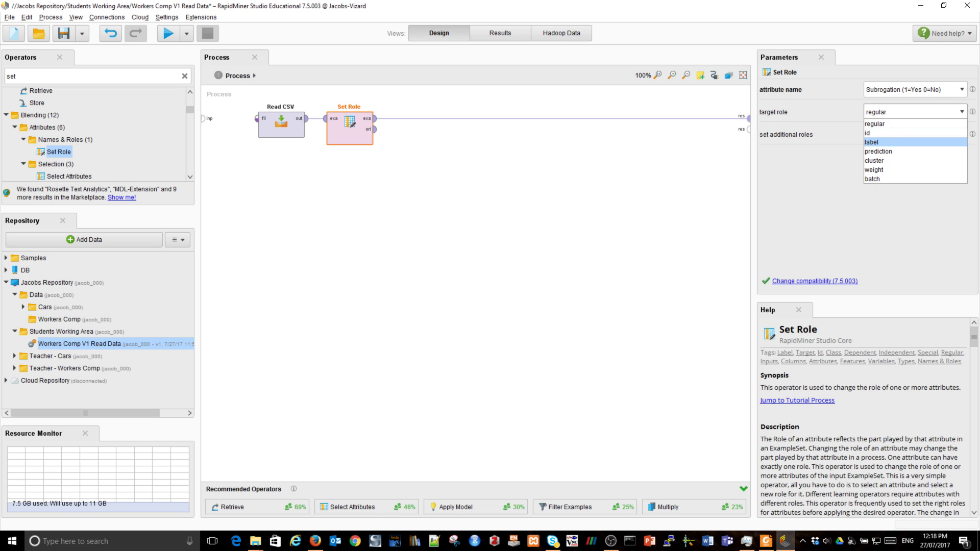
key("Return")
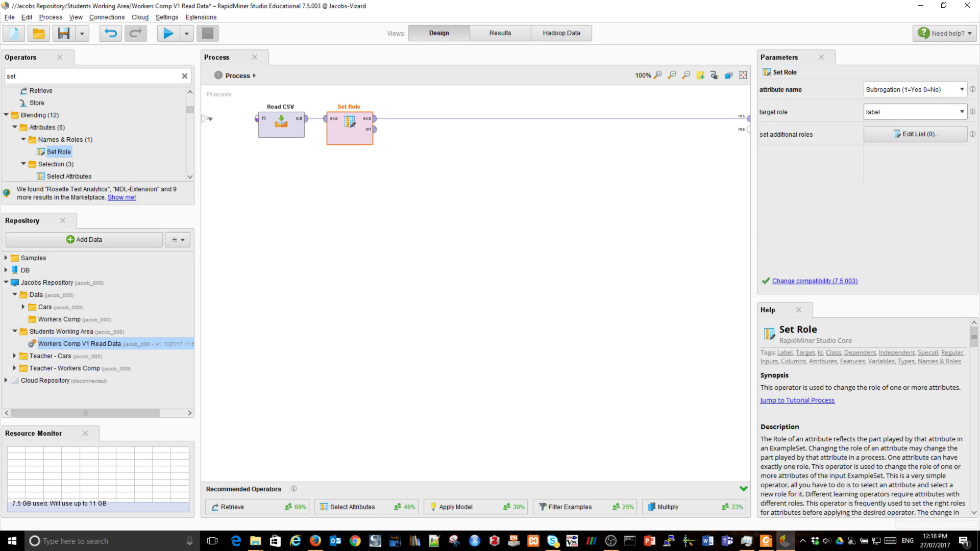
- Run the process, review the ExampleSet's attribute statistics, then go back to the Design view
left_click(476, 214)
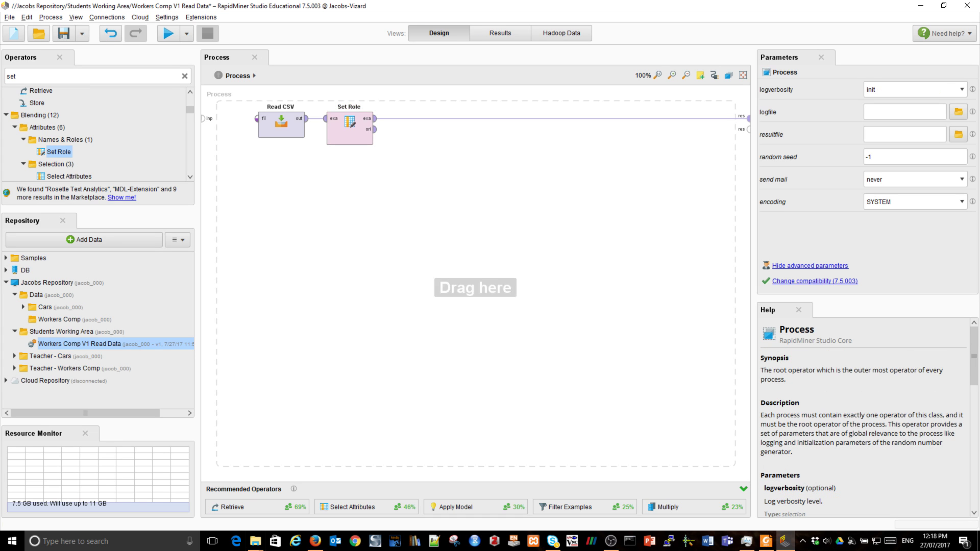
key("F11")
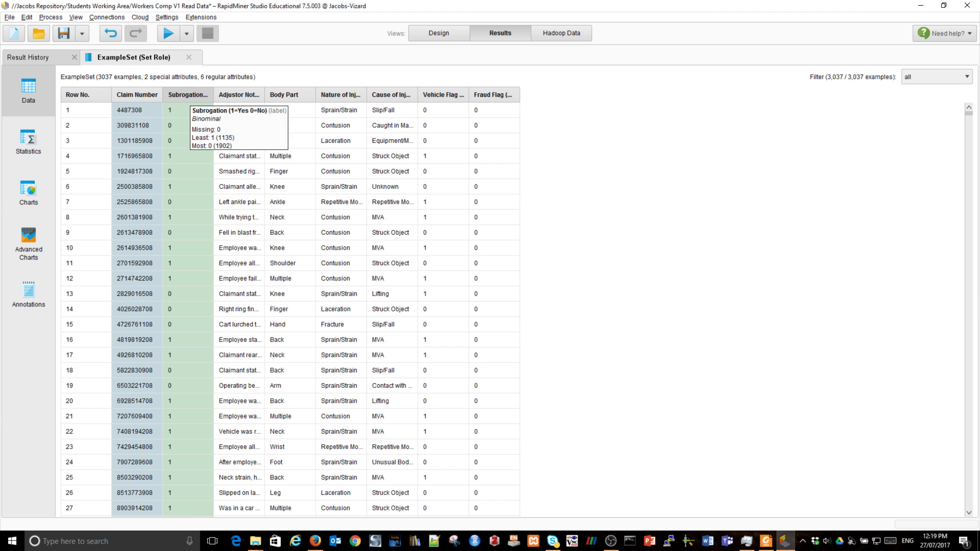
left_click(29, 142)
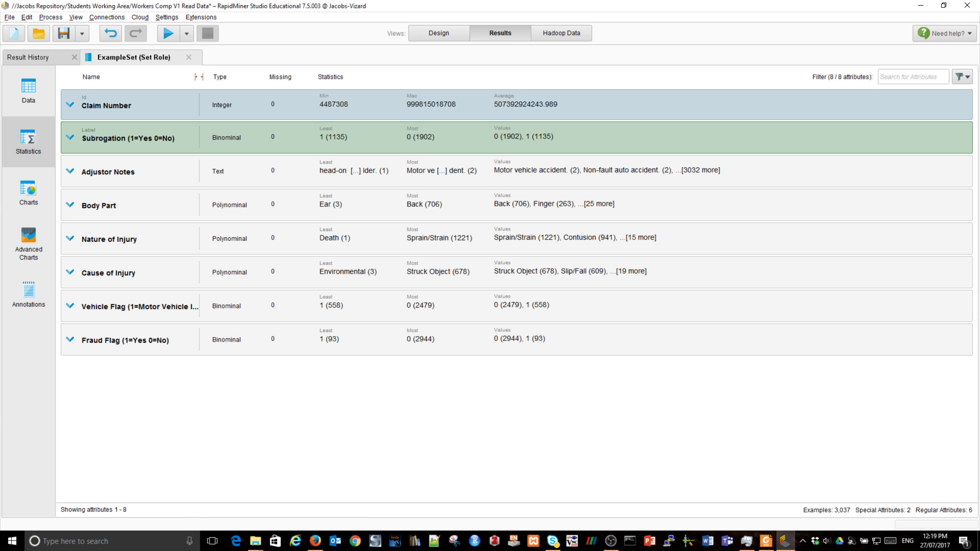
left_click(439, 32)
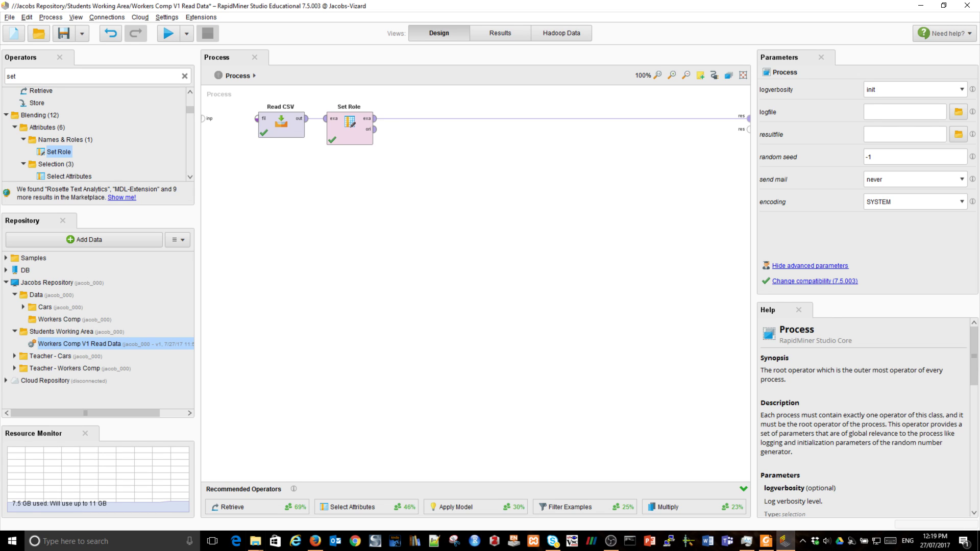
- Search 'select' and drop a Select Attributes operator onto the wire after Set Role
left_click(54, 76)
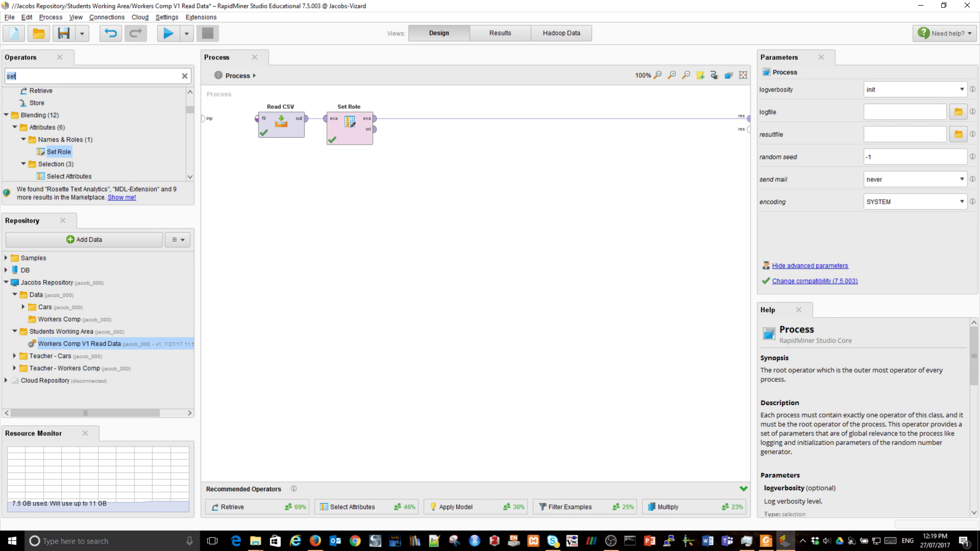
type("select")
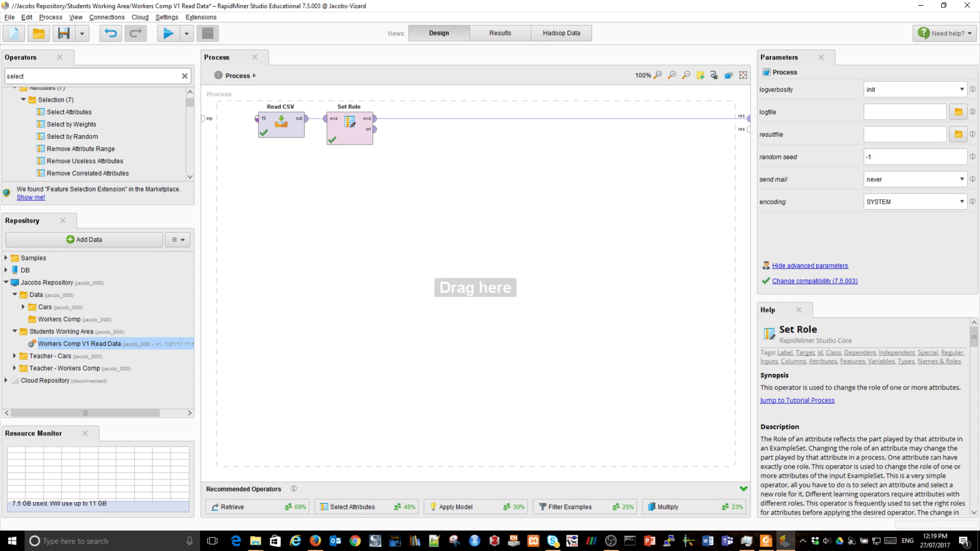
left_click_drag(68, 112, 82, 114)
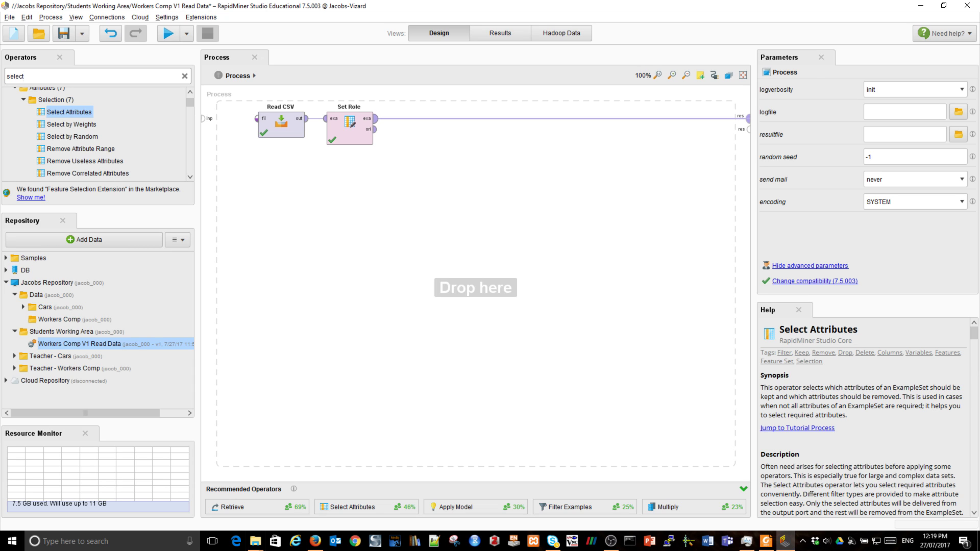
left_click_drag(70, 112, 418, 129)
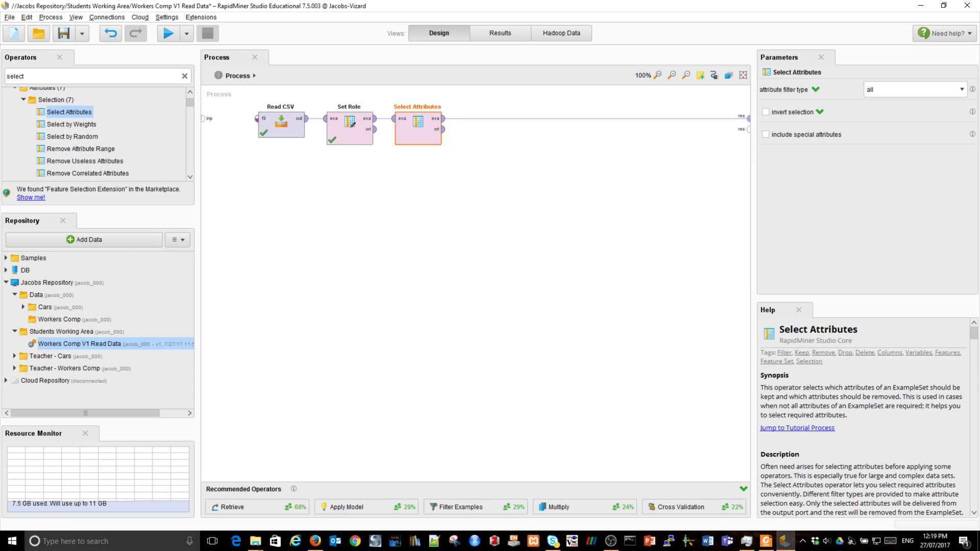
- Set the Select Attributes filter type to subset
left_click(914, 90)
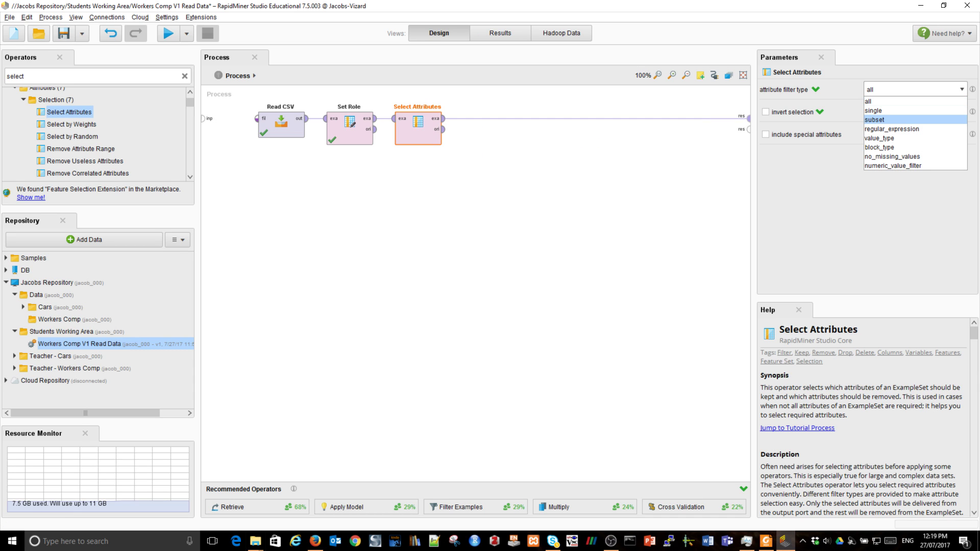
left_click(875, 120)
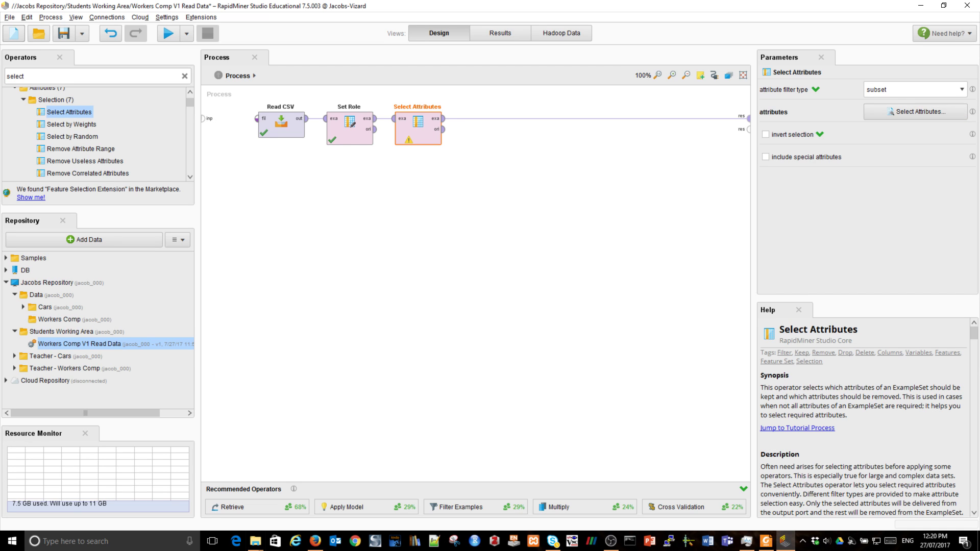
left_click(914, 112)
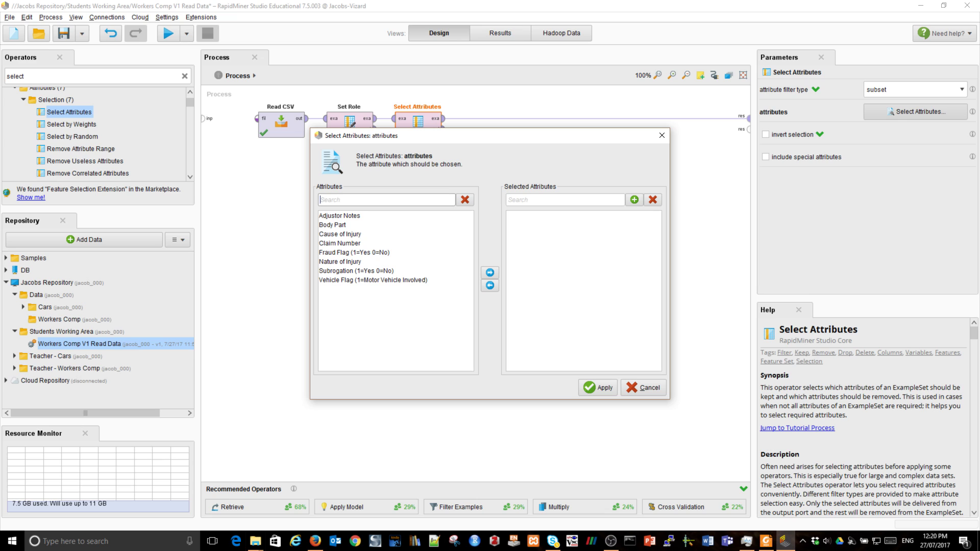
- Keep Body Part, Cause of Injury, Nature of Injury, Subrogation and Vehicle Flag, then rerun the process
left_click(340, 216)
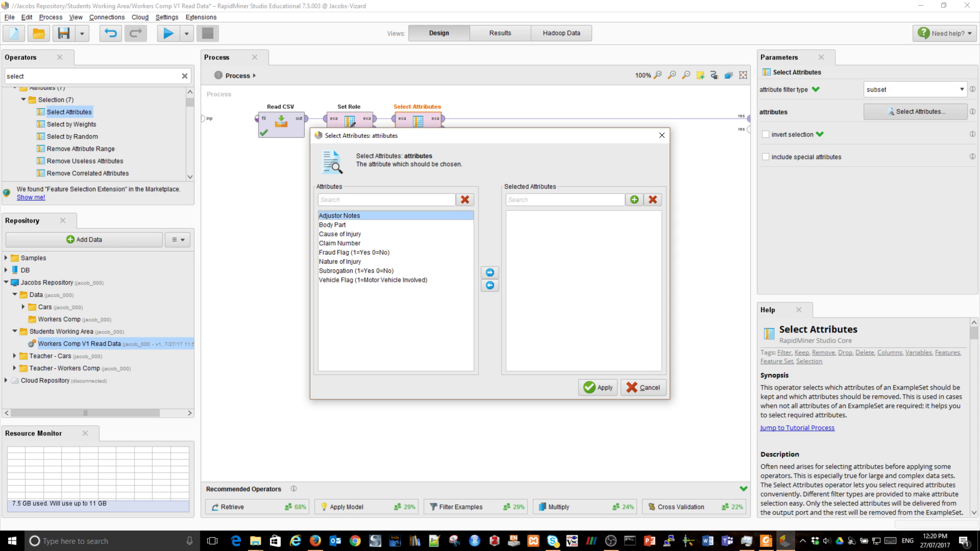
left_click(340, 244)
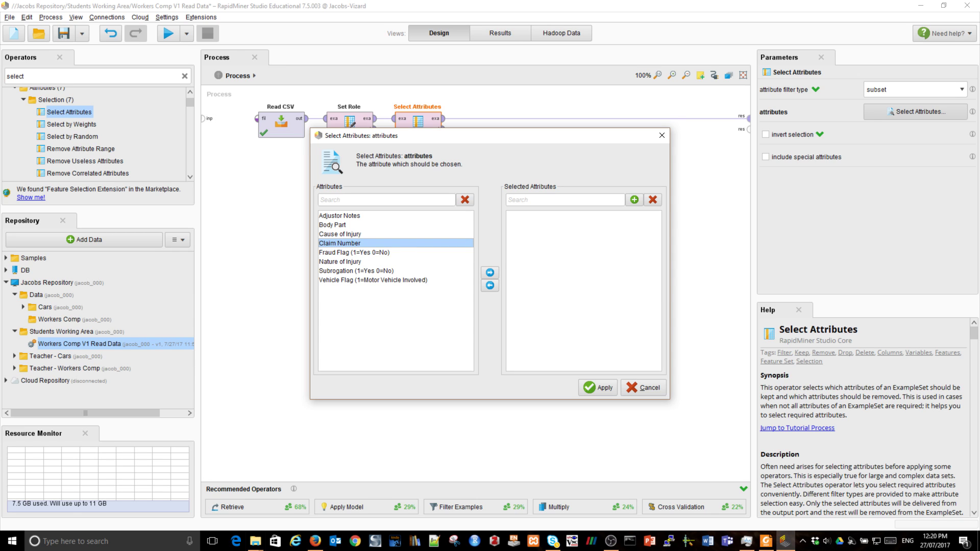
left_click(354, 252)
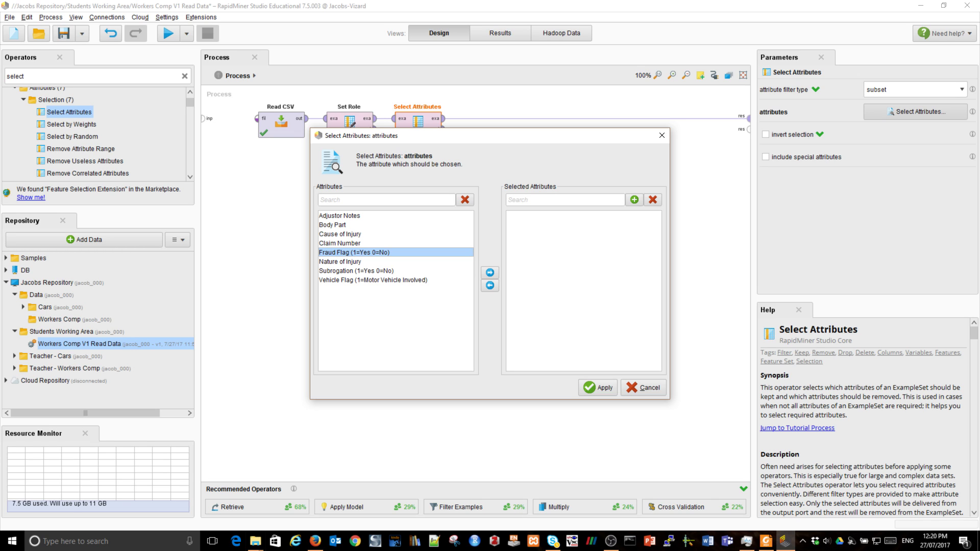
left_click(333, 225)
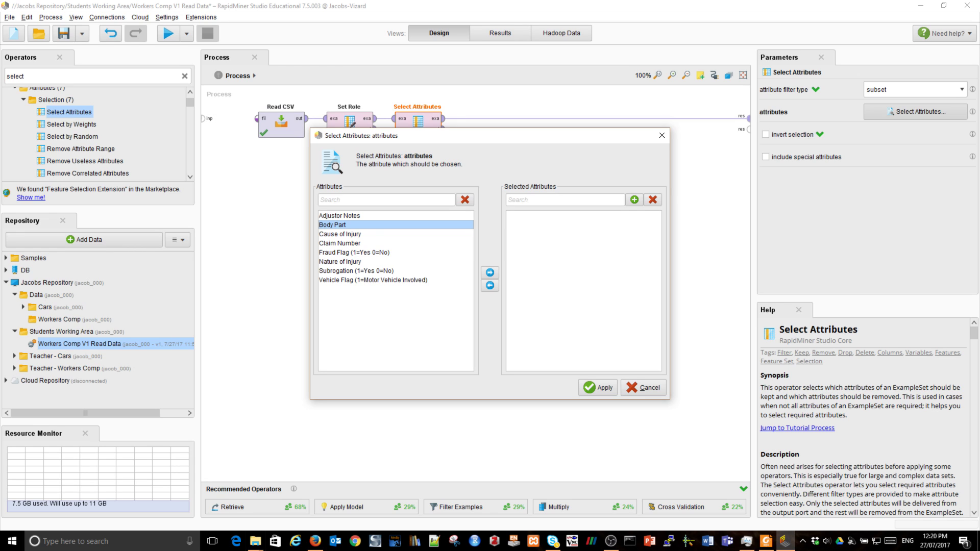
left_click(340, 234, "ctrl")
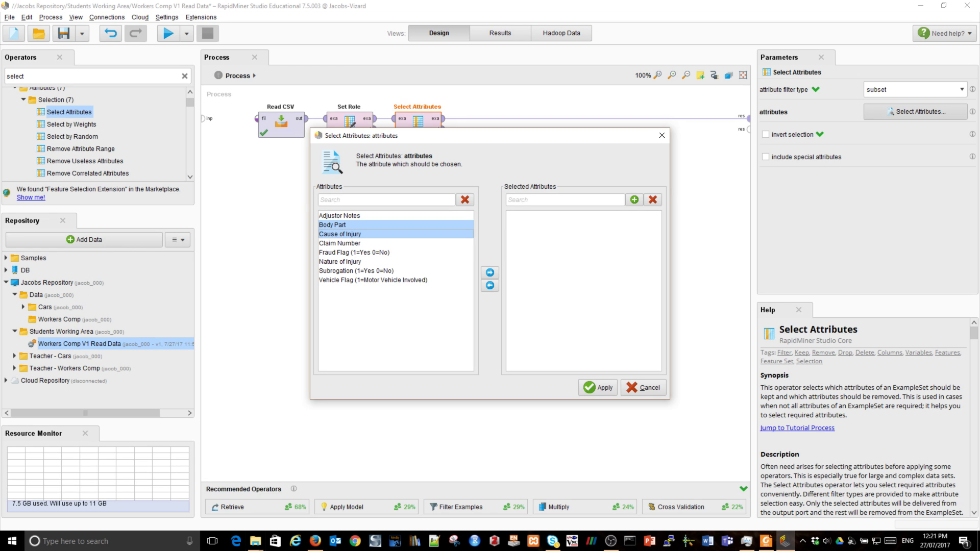
left_click(340, 261, "ctrl")
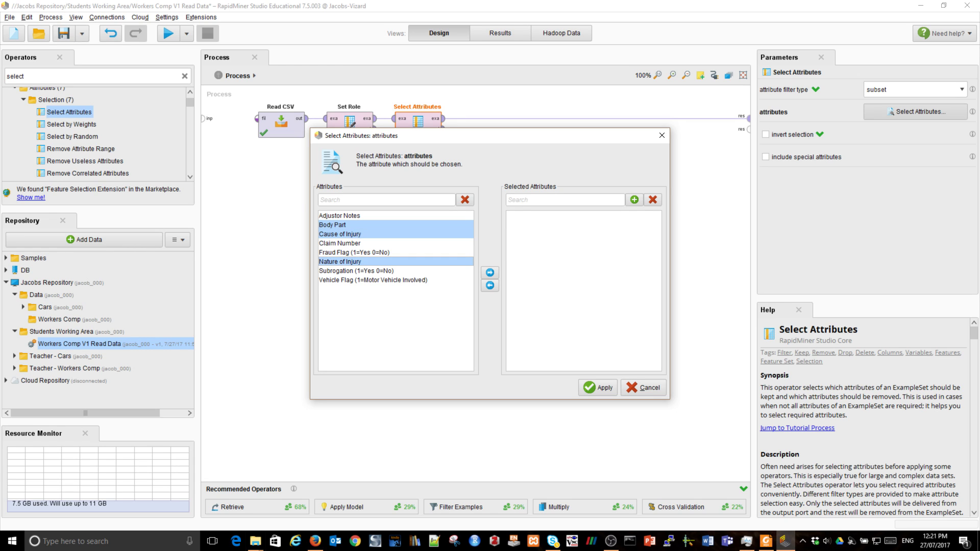
left_click(355, 271, "ctrl")
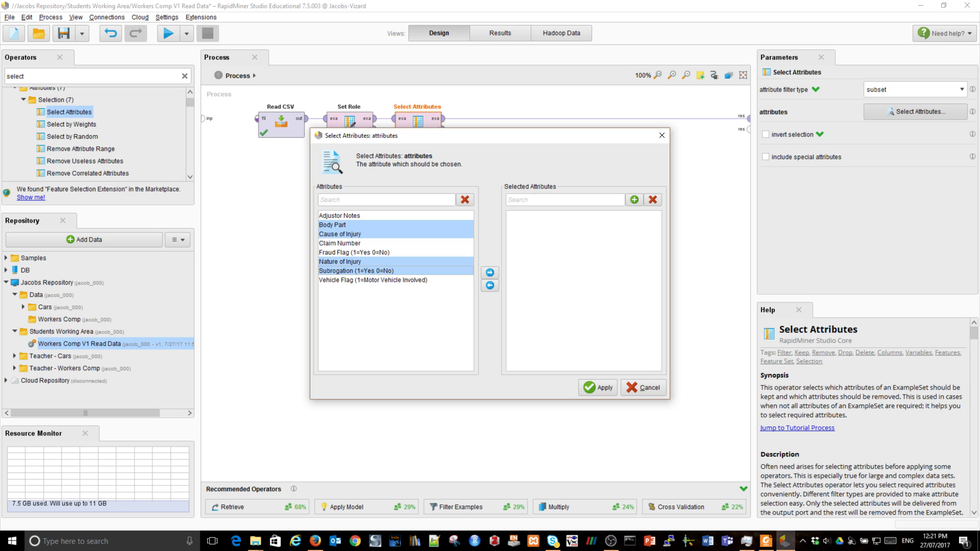
left_click(373, 280, "ctrl")
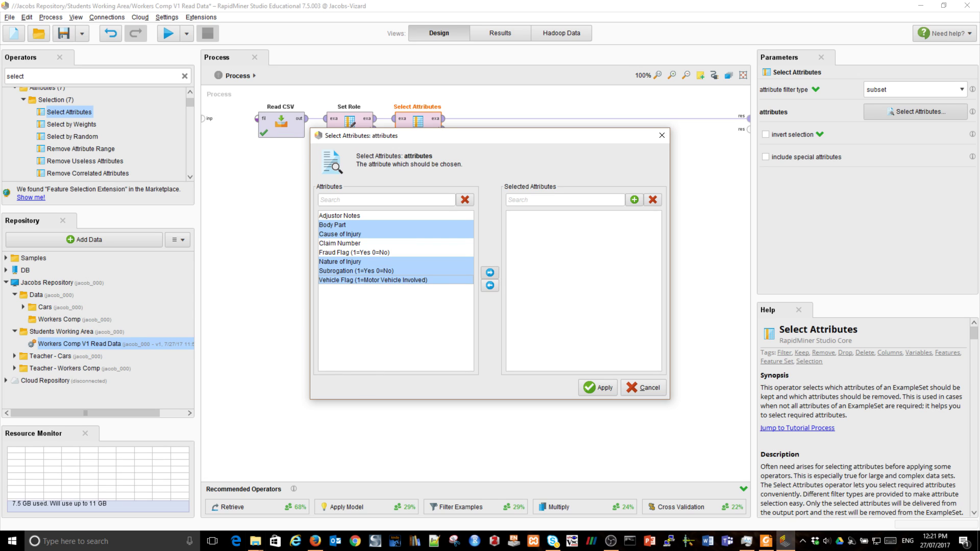
left_click(490, 272)
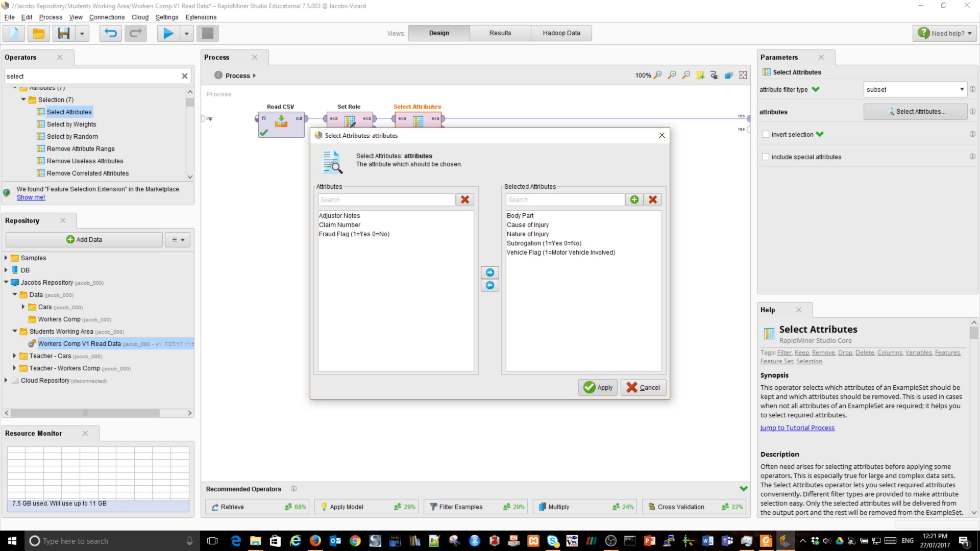
left_click(599, 387)
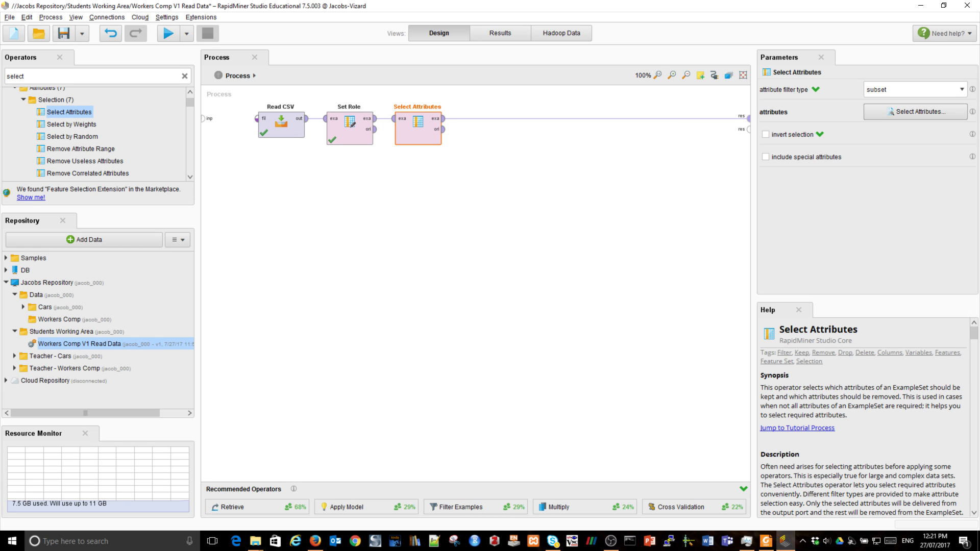
key("F11")
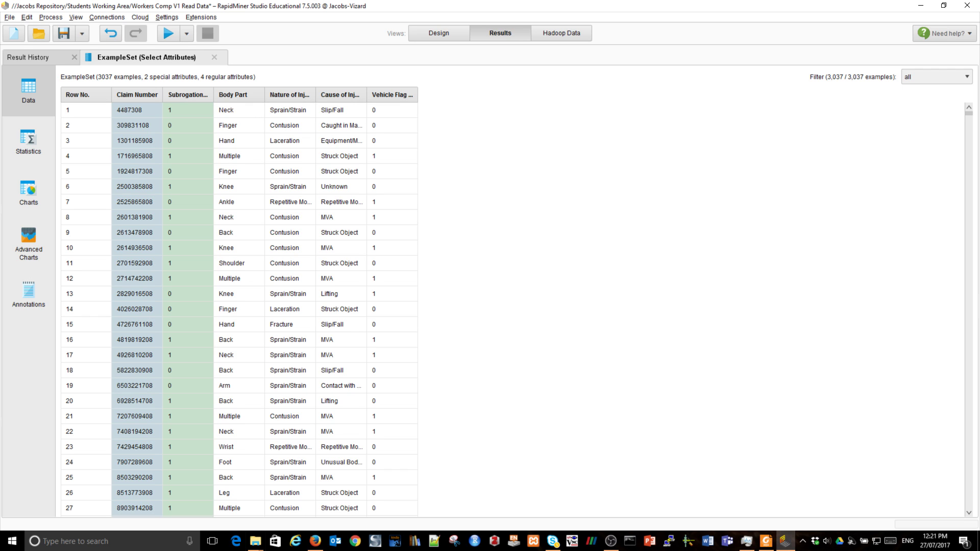
- Check the Statistics and Data of the 3037-example result, then return to the Design view
left_click(28, 141)
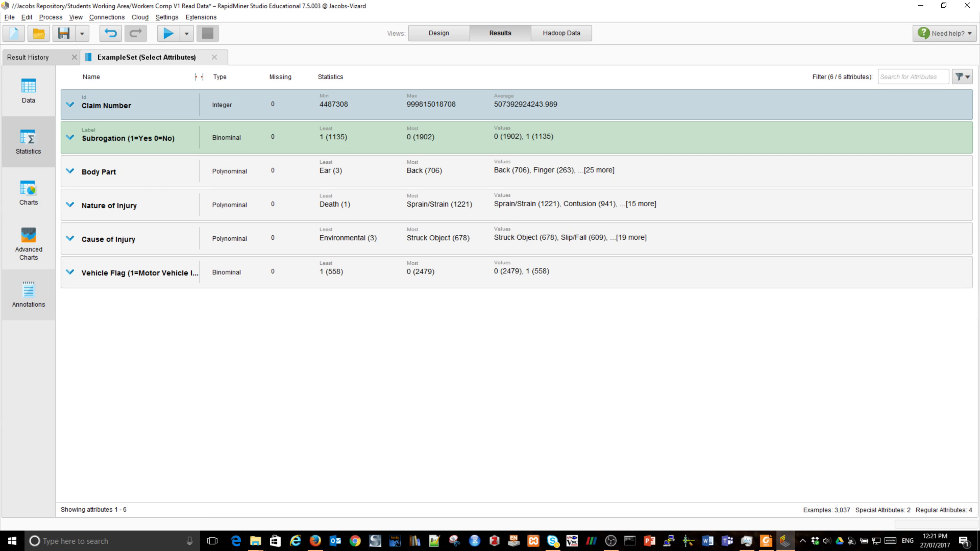
left_click(29, 91)
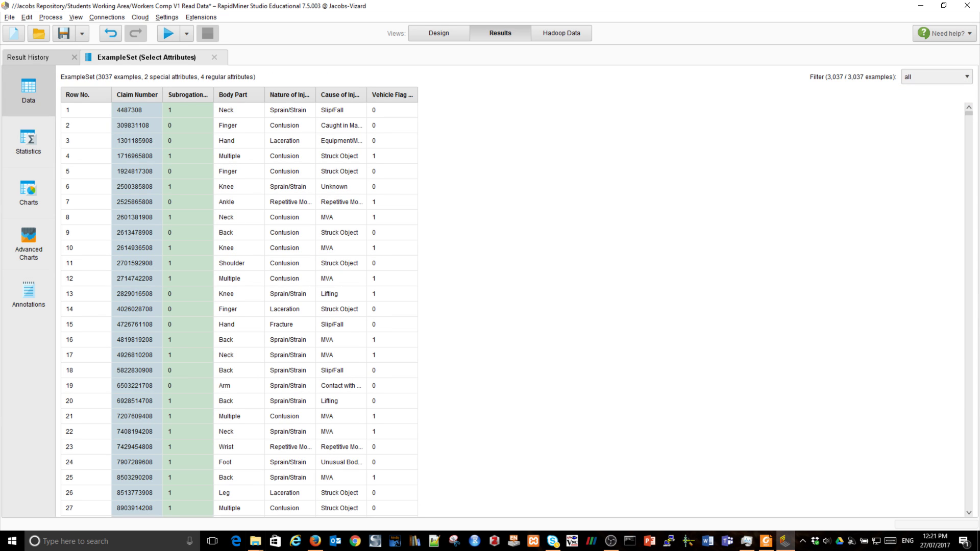
left_click(439, 32)
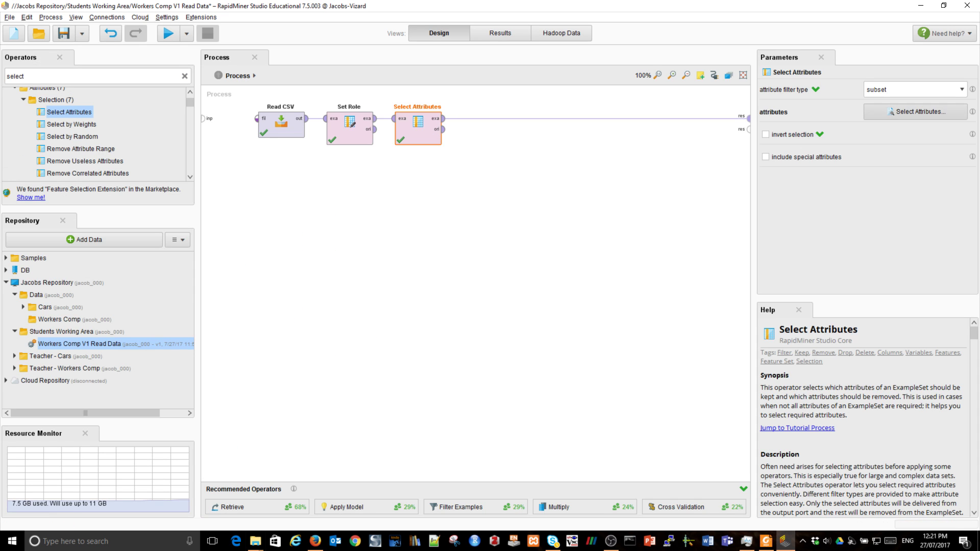
left_click(915, 112)
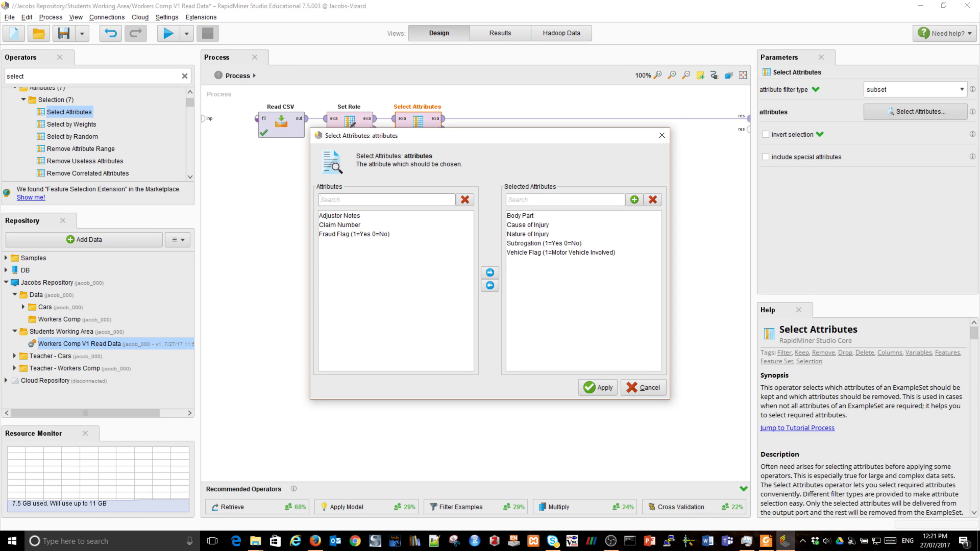
left_click(643, 387)
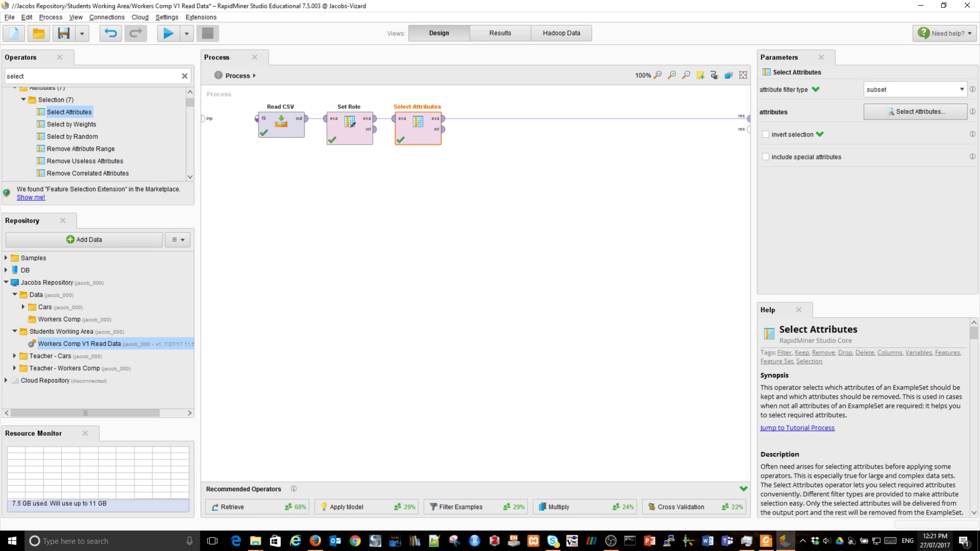
key("alt+Tab")
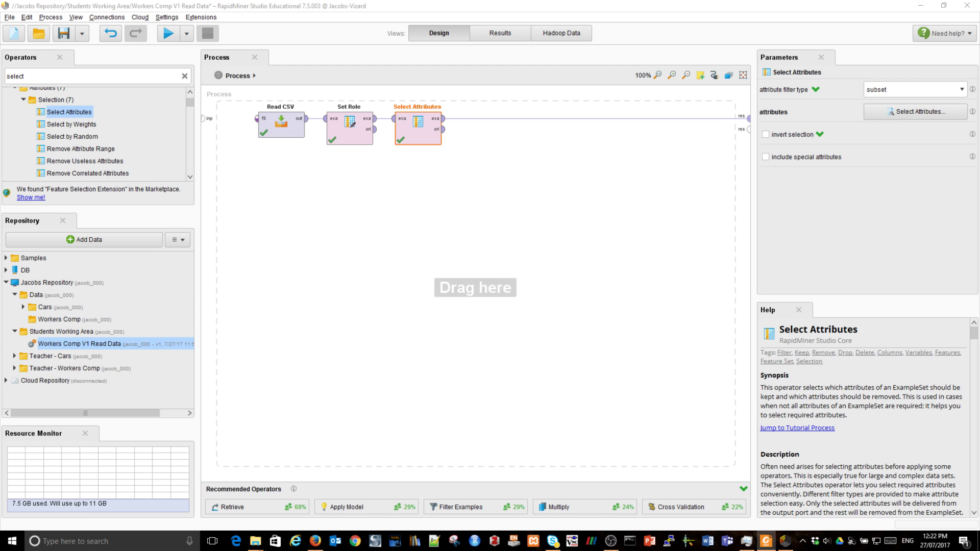
- Clear the operator search and expand Modeling > Predictive > Lazy to reveal k-NN
left_click_drag(189, 102, 190, 97)
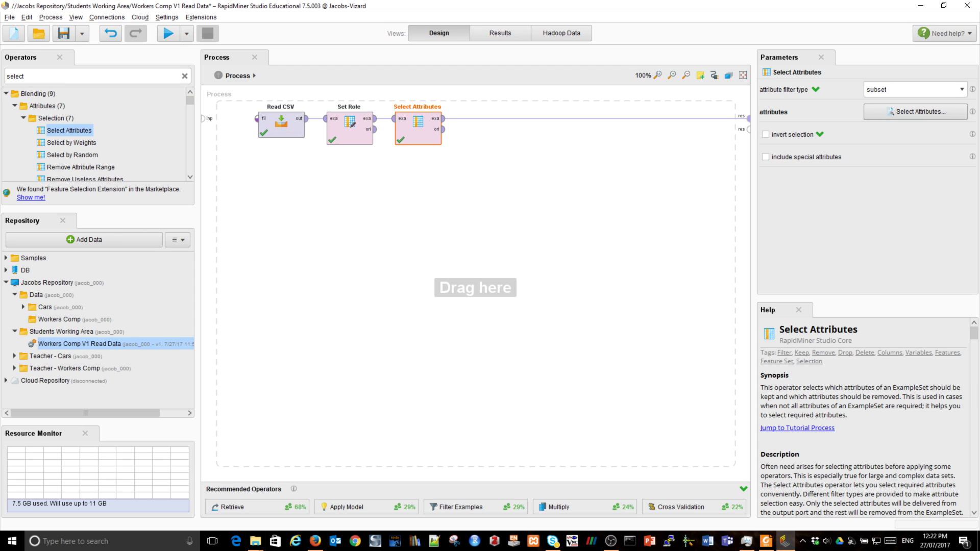
left_click(184, 76)
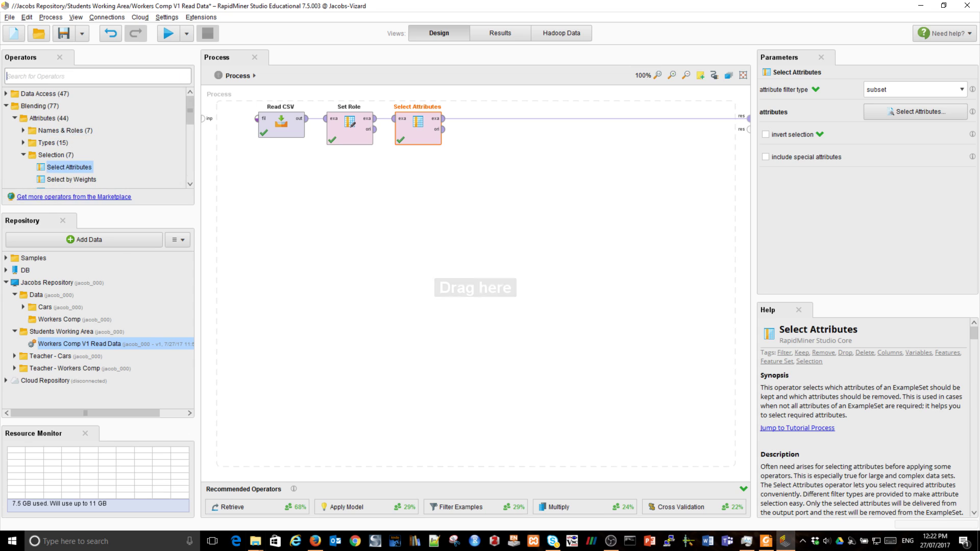
left_click(6, 107)
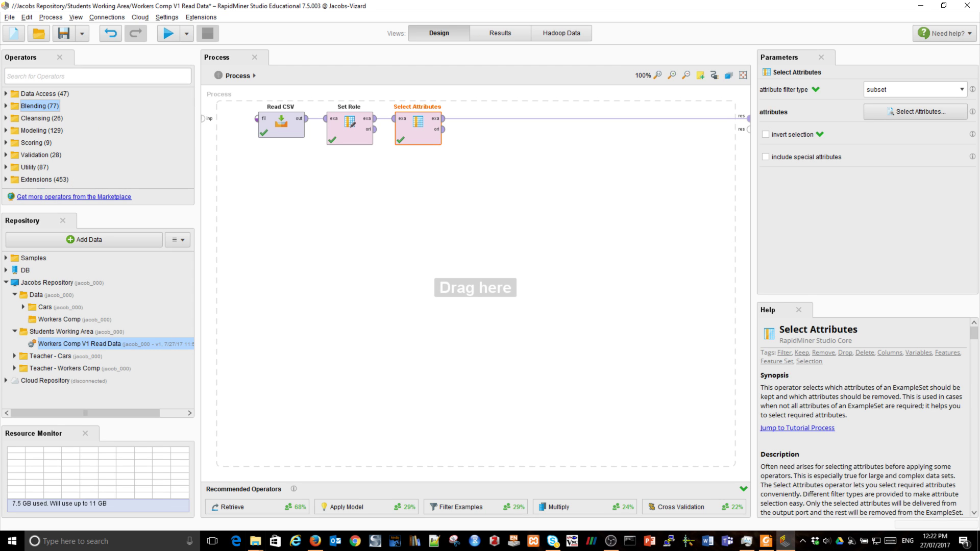
left_click(7, 130)
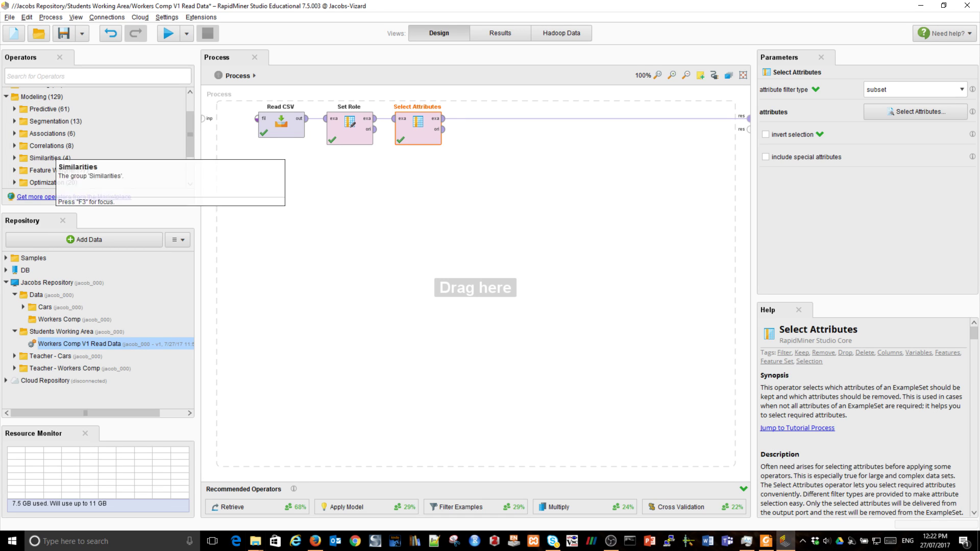
left_click(14, 109)
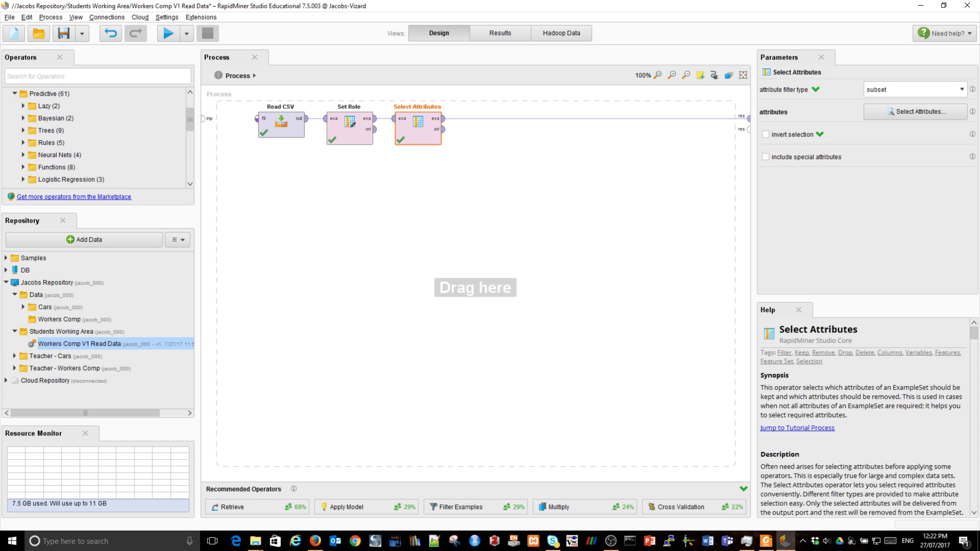
scroll(97, 138, "down", 4)
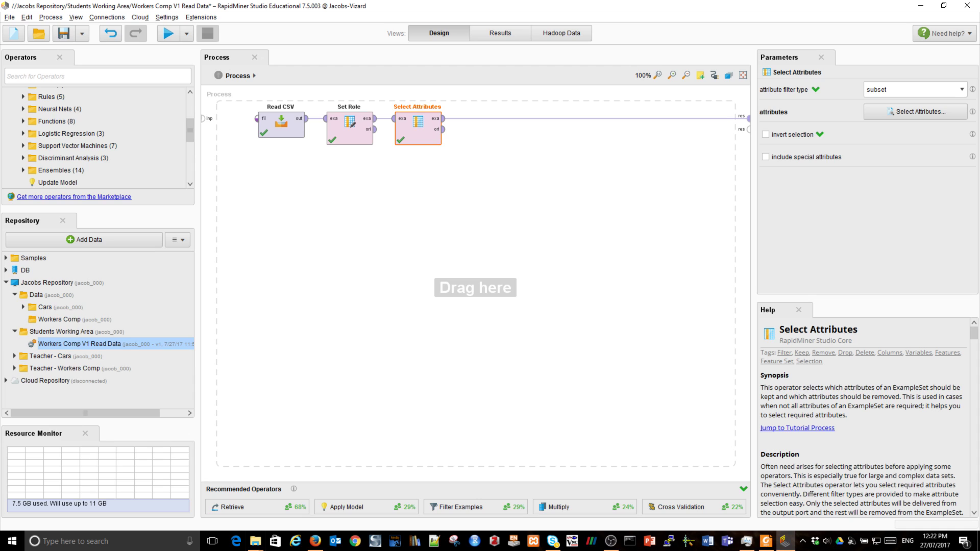
scroll(97, 138, "up", 1)
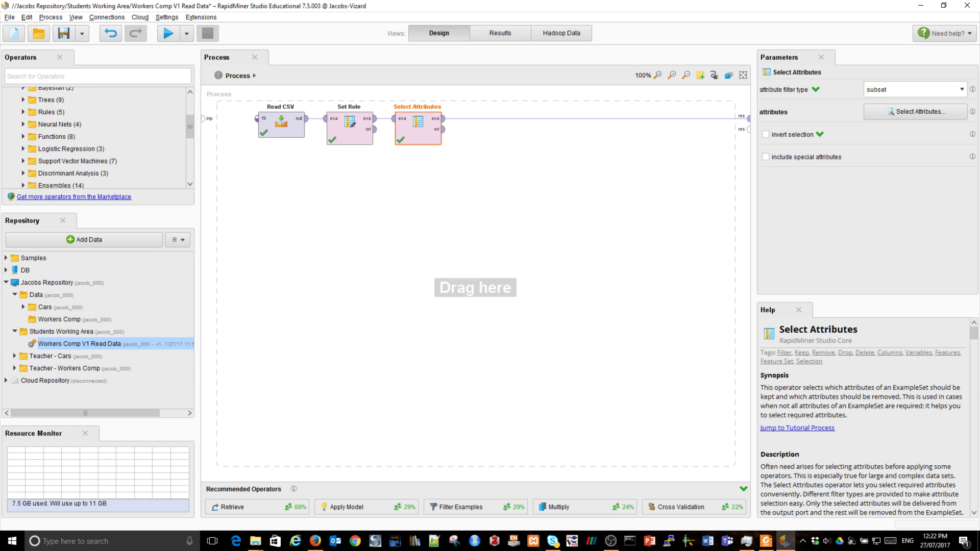
scroll(97, 138, "up", 2)
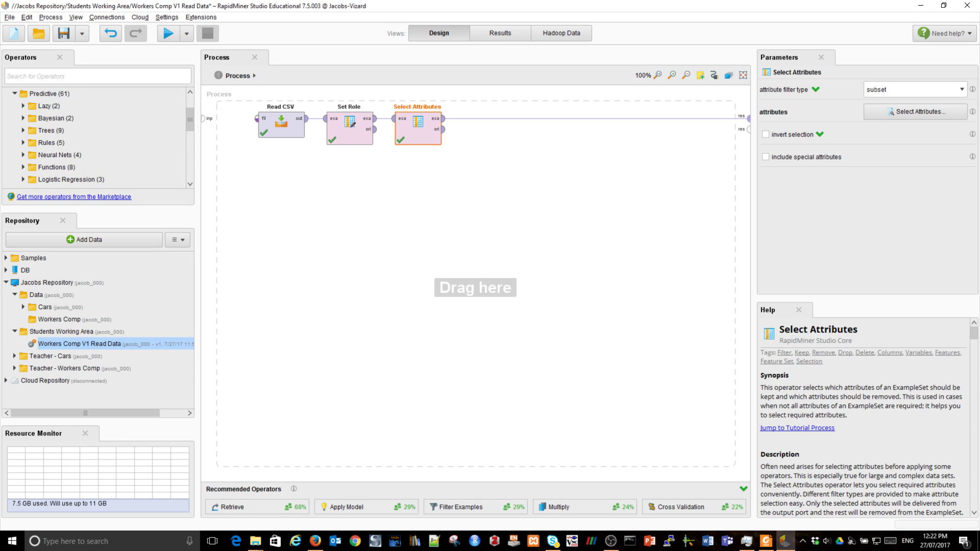
left_click(23, 106)
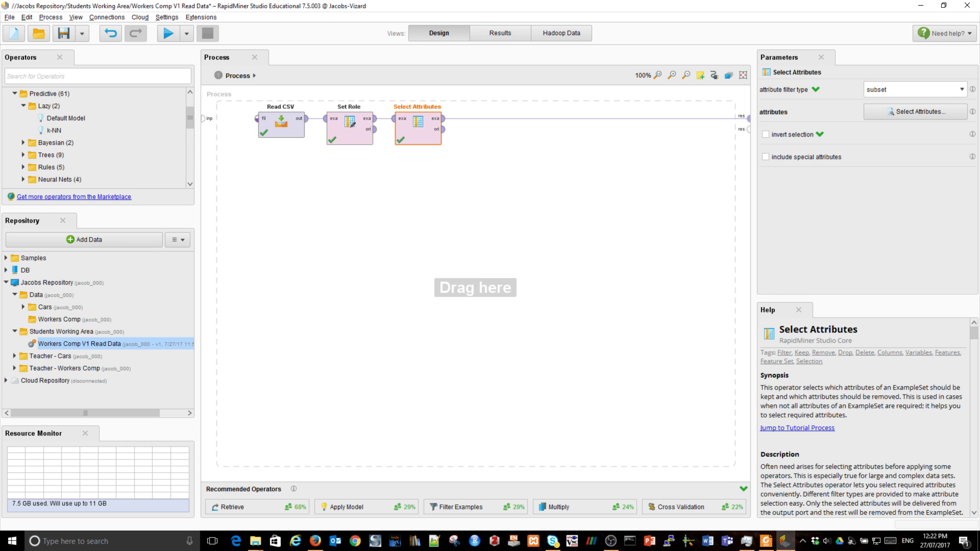
- Add a k-NN operator fed by Select Attributes and set its k to 5
left_click_drag(54, 130, 452, 203)
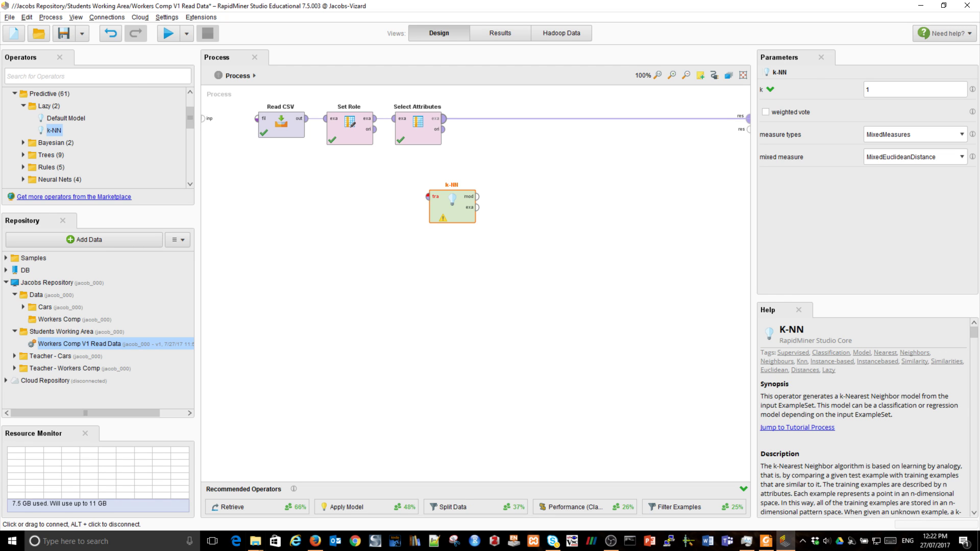
left_click_drag(443, 119, 428, 197)
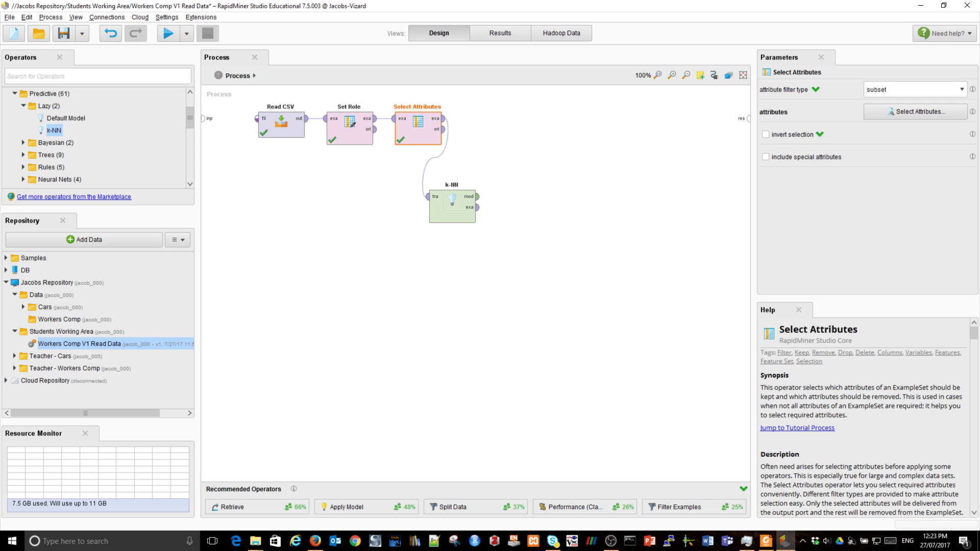
left_click(452, 210)
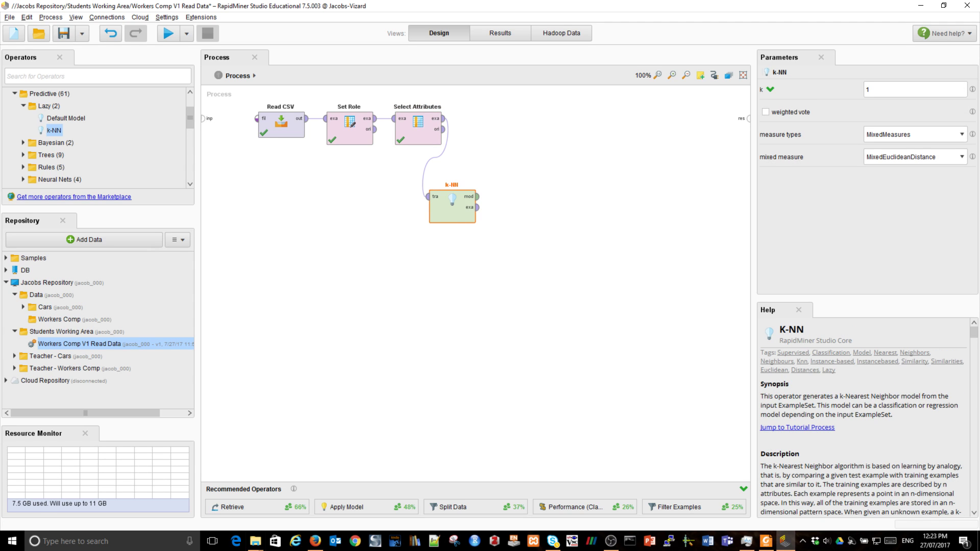
left_click_drag(881, 90, 864, 90)
type("5")
left_click(867, 90)
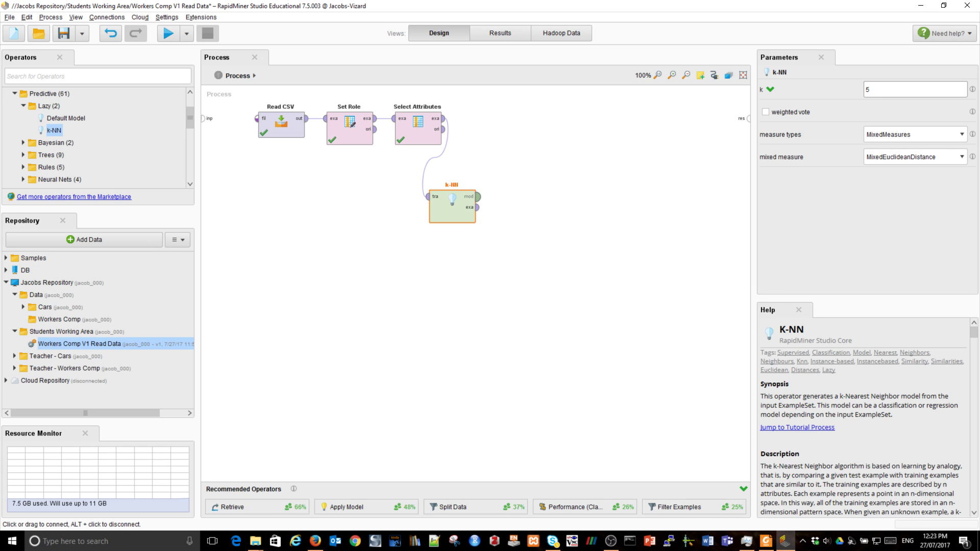
- Connect k-NN's model and example set outputs to the lower process result ports
left_click_drag(478, 196, 748, 118)
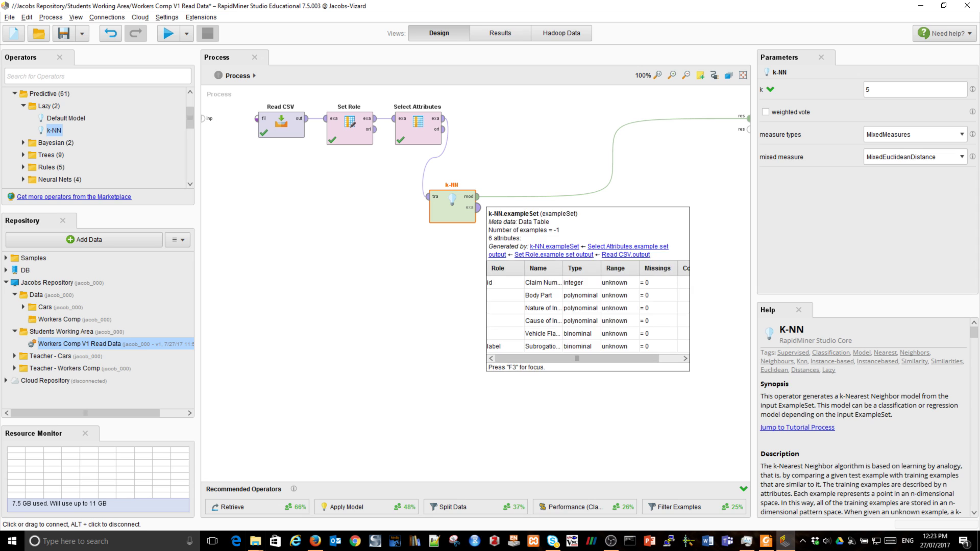
left_click_drag(478, 207, 748, 127)
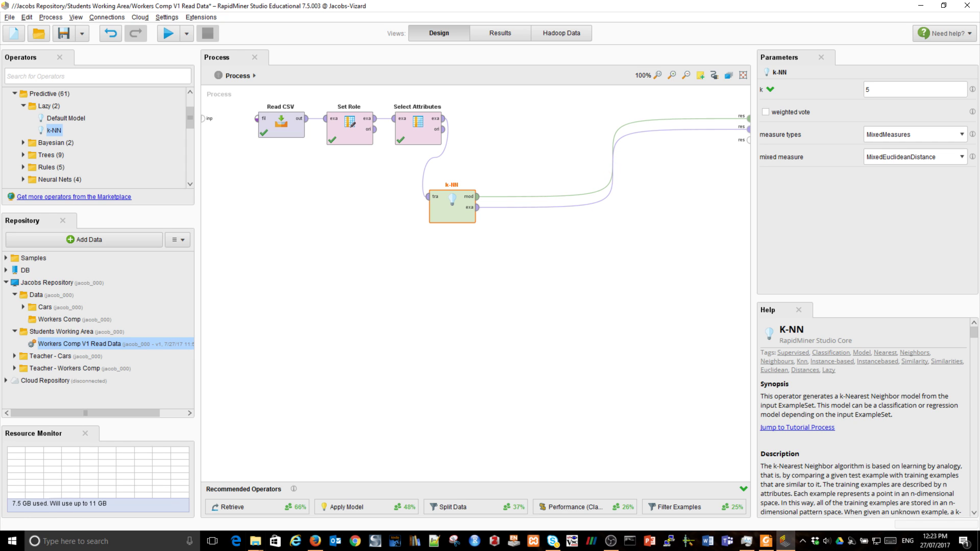
left_click_drag(748, 127, 749, 247)
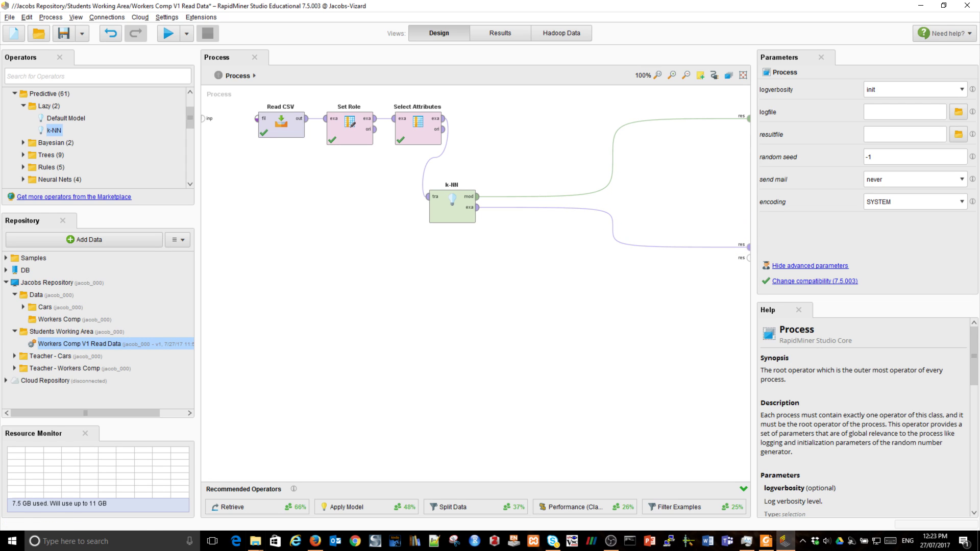
left_click_drag(748, 119, 748, 162)
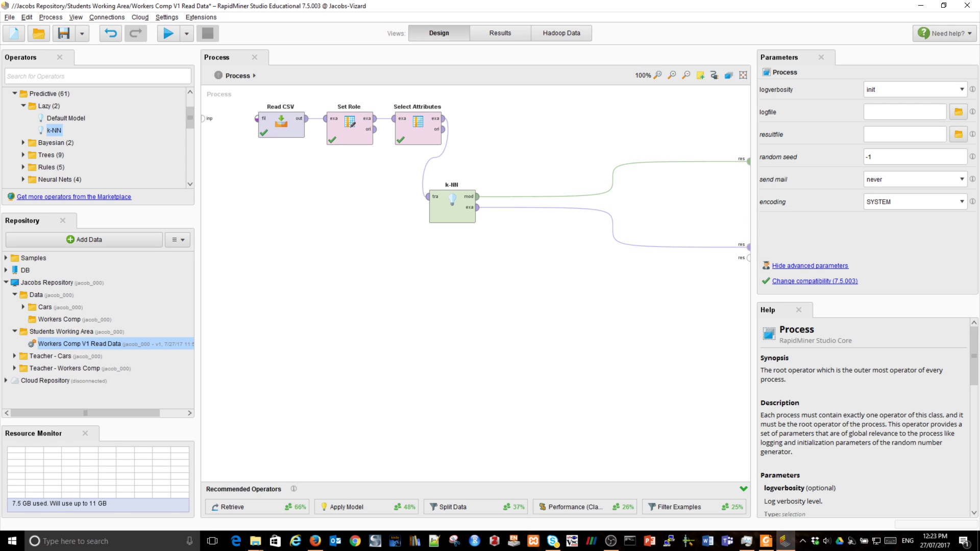
- Run the process, check the 5-nearest-neighbour model (3037 examples, 4 dimensions), then return to Design
left_click(168, 33)
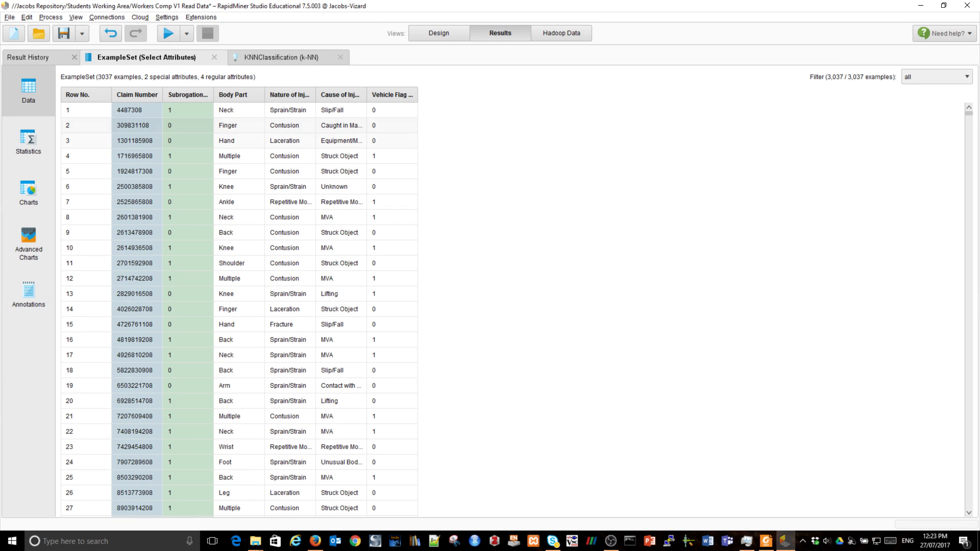
left_click(281, 57)
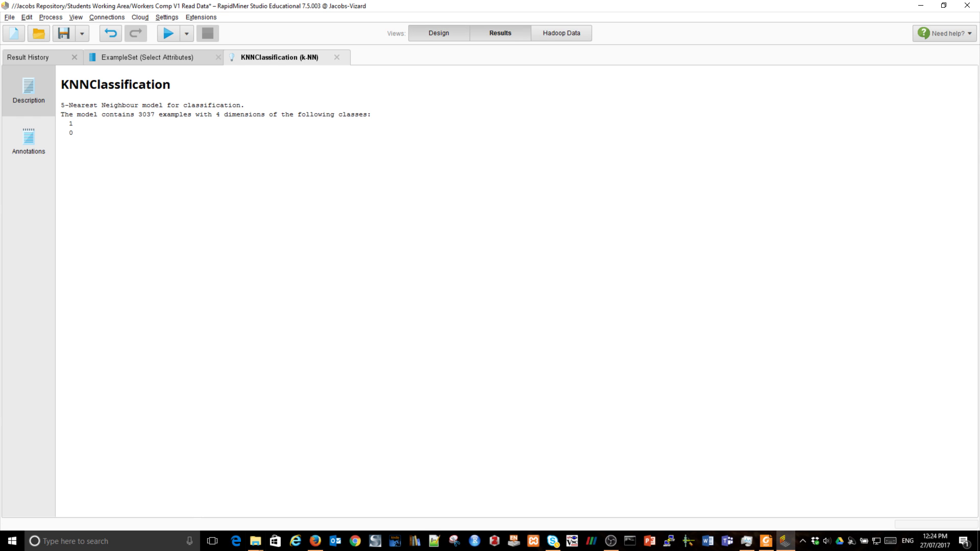
left_click(438, 33)
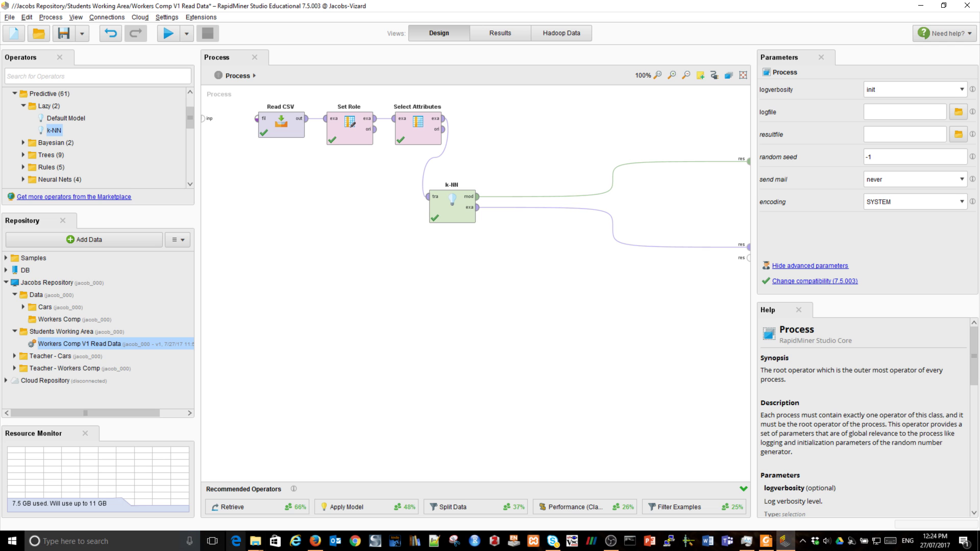
mouse_move(255, 541)
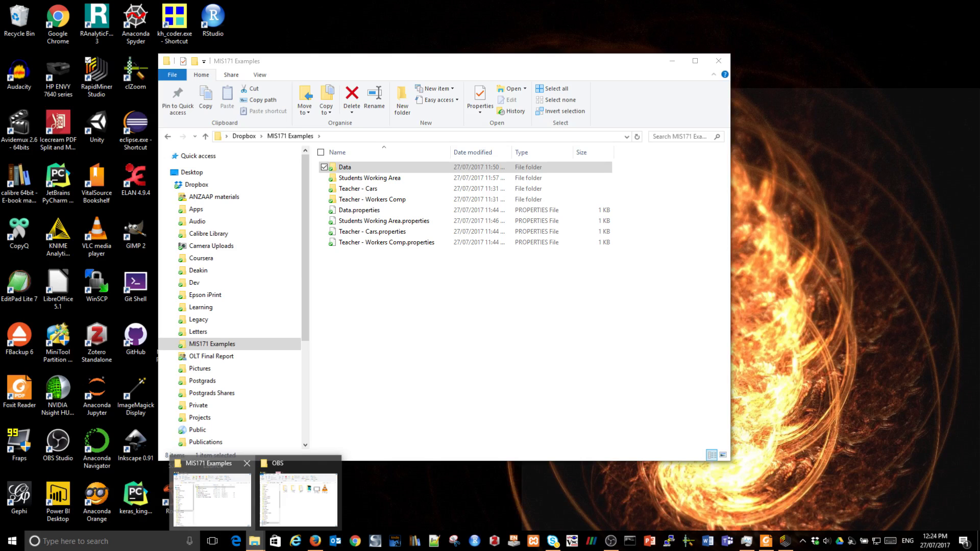
left_click(212, 493)
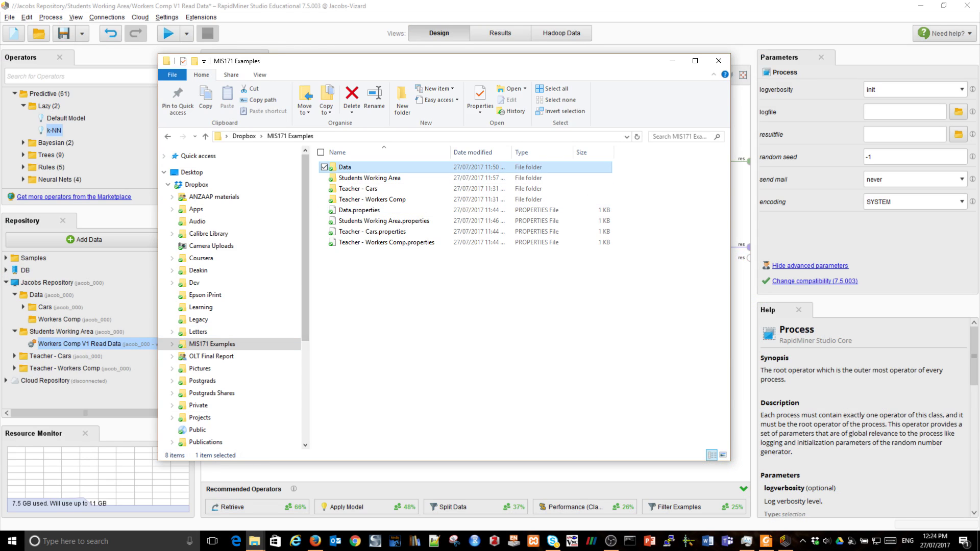
double_click(346, 167)
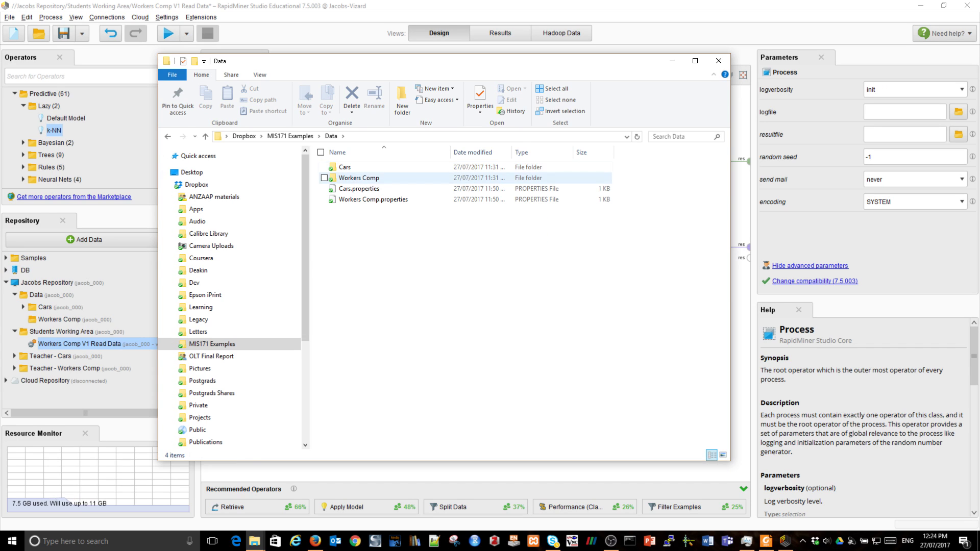
double_click(359, 178)
left_click(366, 179)
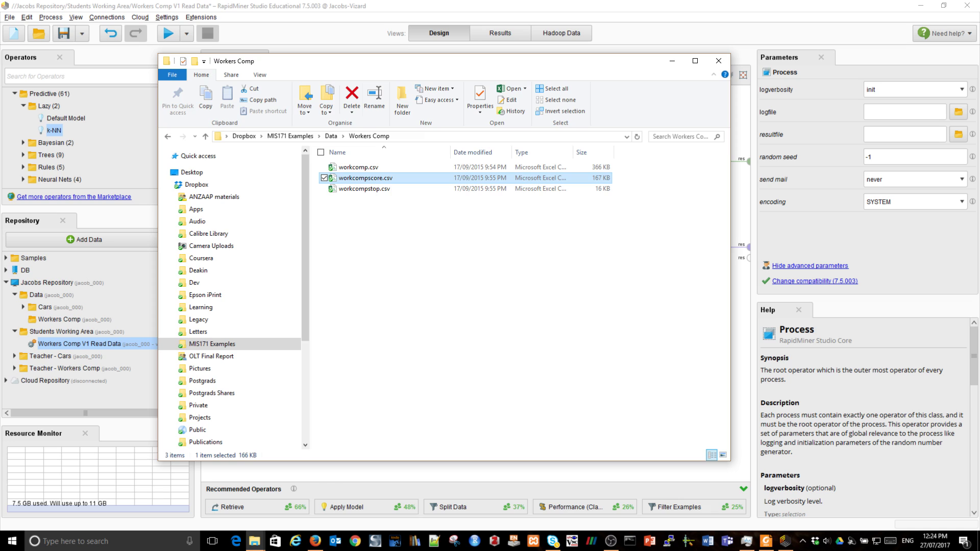
key("alt+Tab")
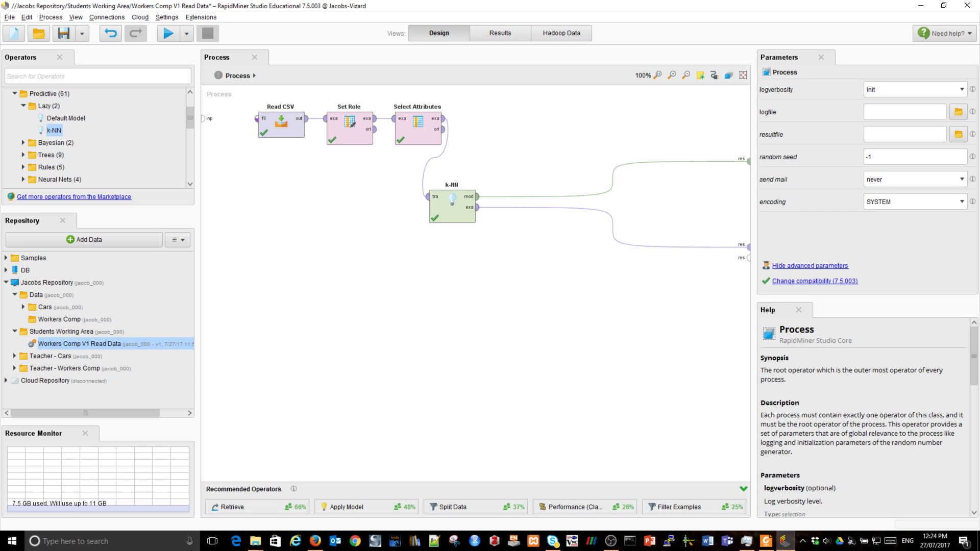
- Find Read CSV by searching 'csv', place a second copy on the canvas, and launch its import wizard
left_click(66, 76)
type("csv")
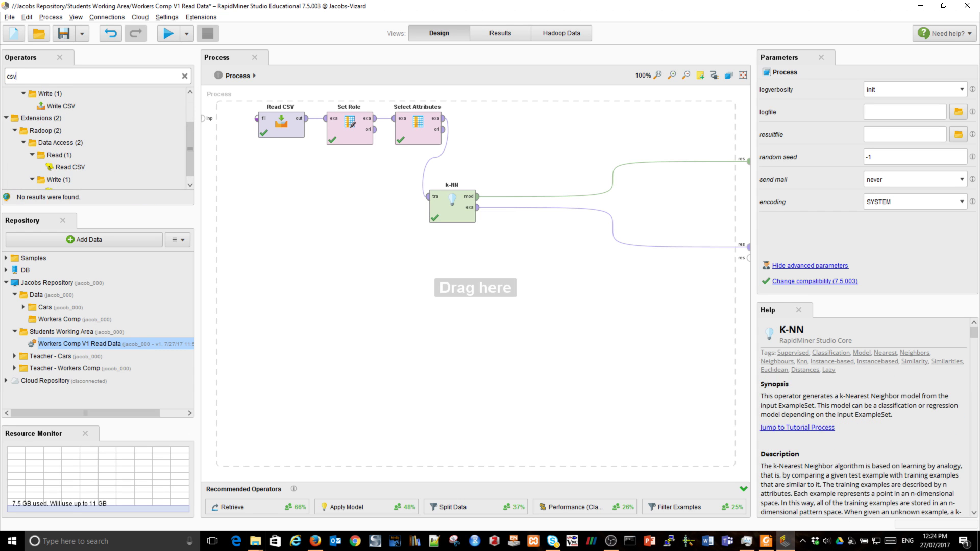
scroll(77, 134, "up", 2)
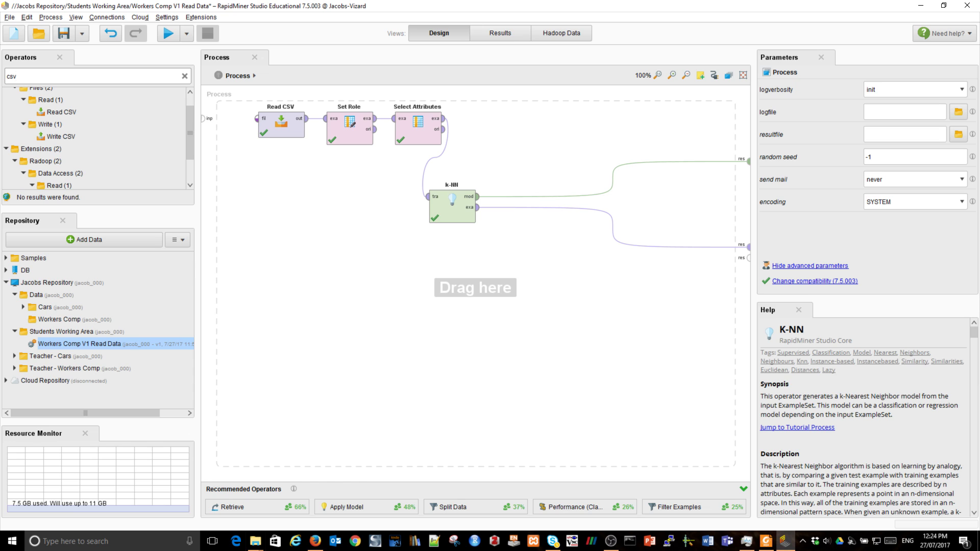
left_click_drag(61, 112, 281, 306)
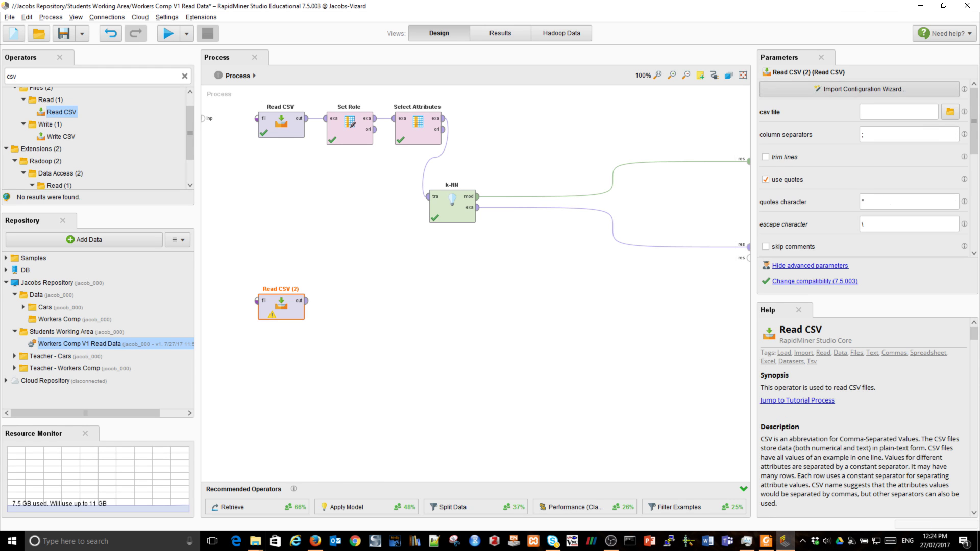
left_click(860, 89)
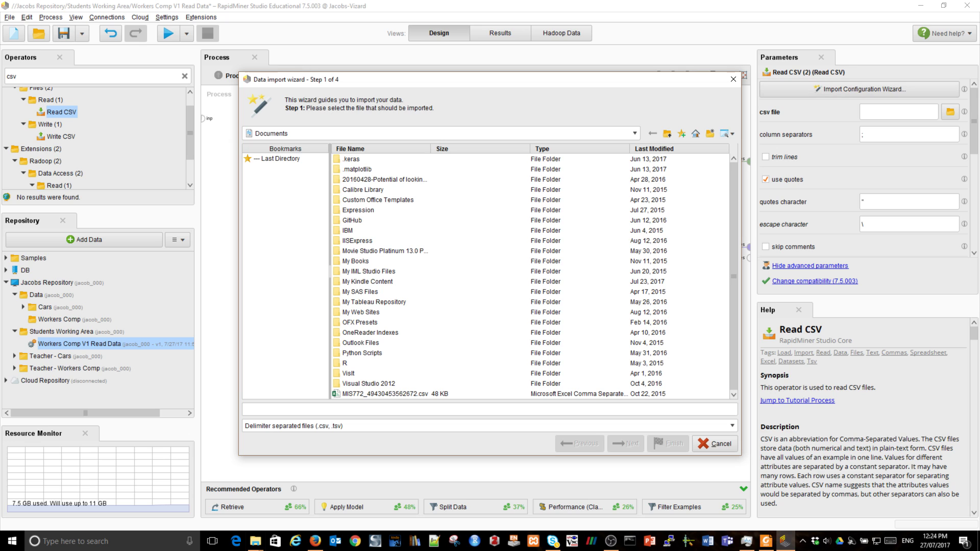
- Select workcompscore.csv from MIS171 Examples > Data > Workers Comp and advance to parsing settings
left_click(280, 159)
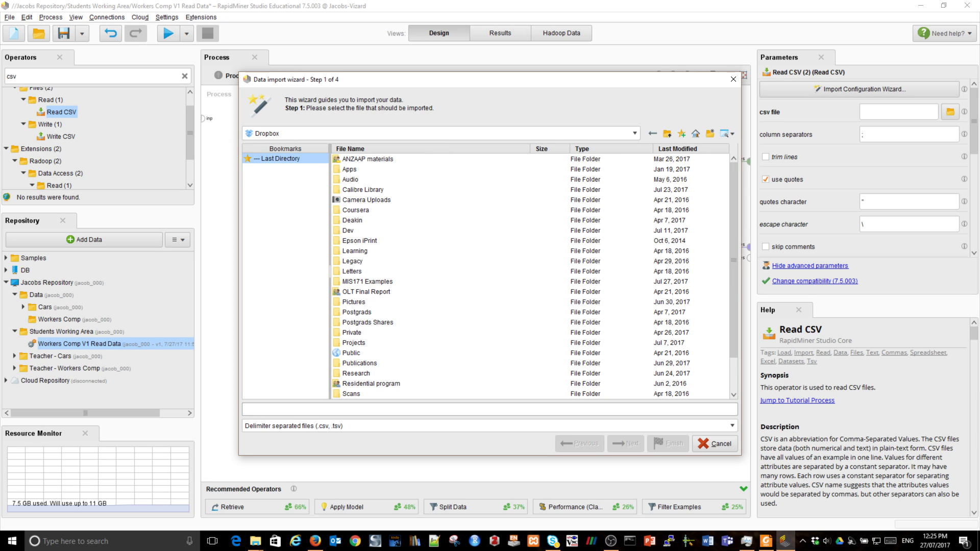
double_click(367, 282)
double_click(349, 160)
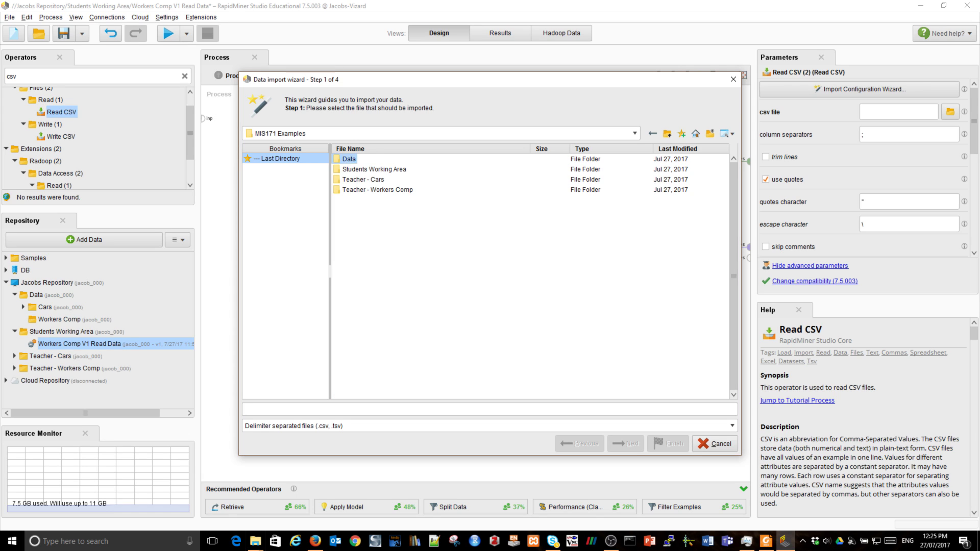
double_click(363, 170)
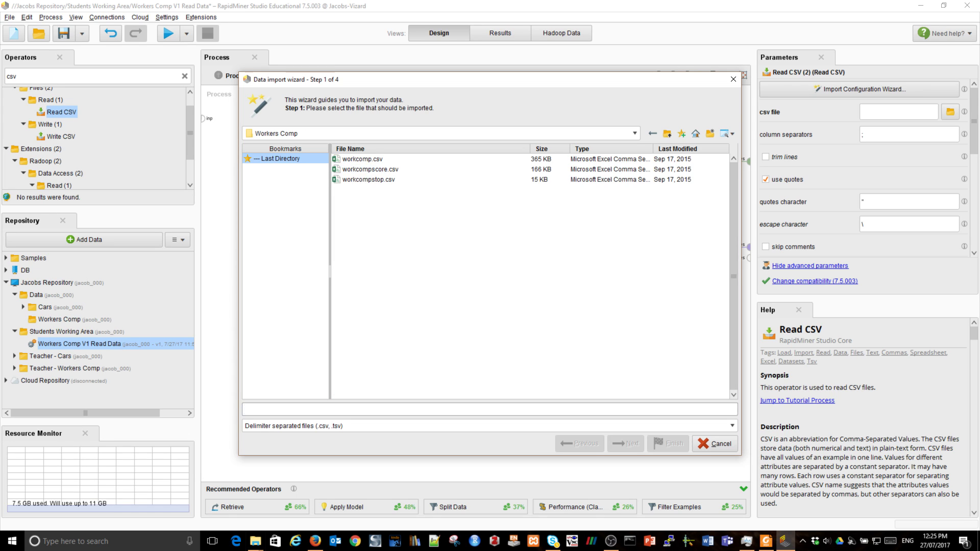
left_click(370, 169)
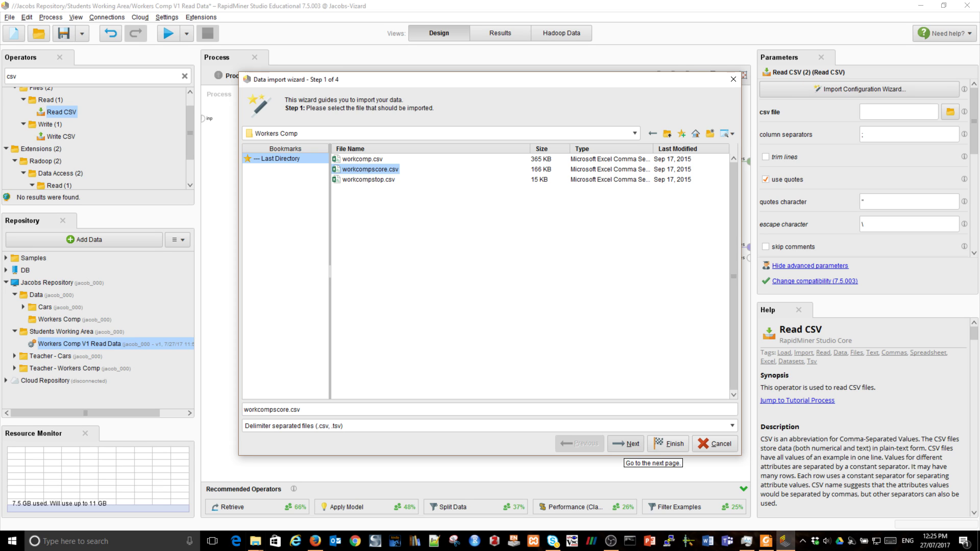
left_click(627, 444)
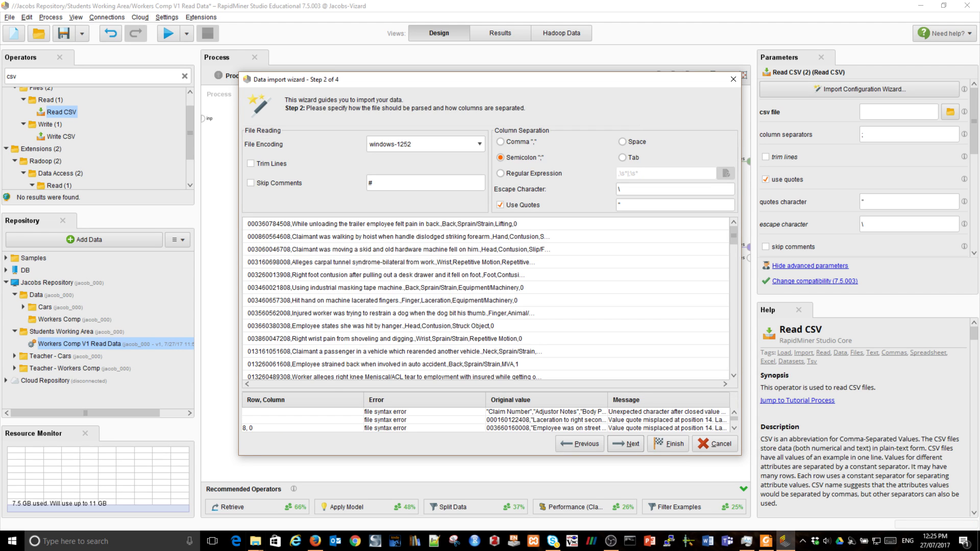
- Switch the column separator to comma and advance to the data types and roles step
left_click(500, 142)
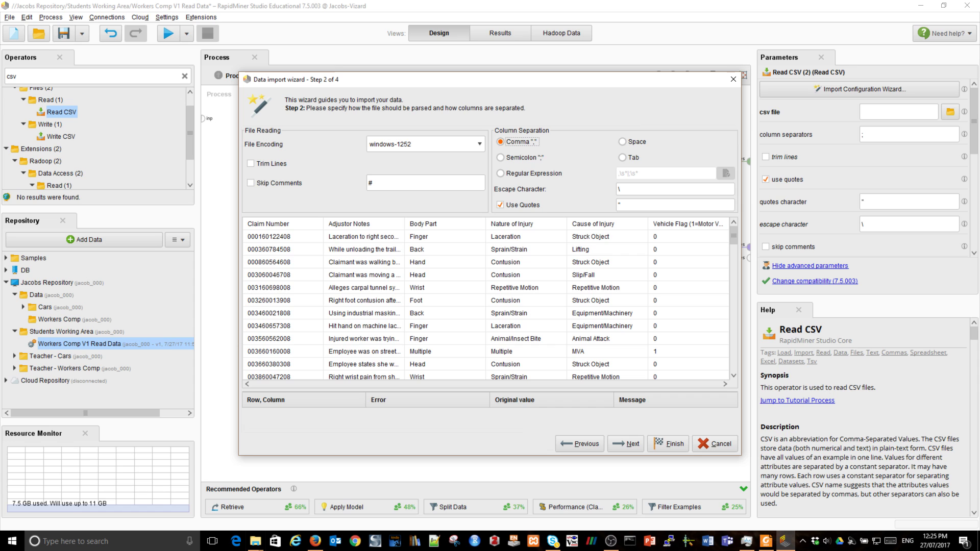
left_click(627, 444)
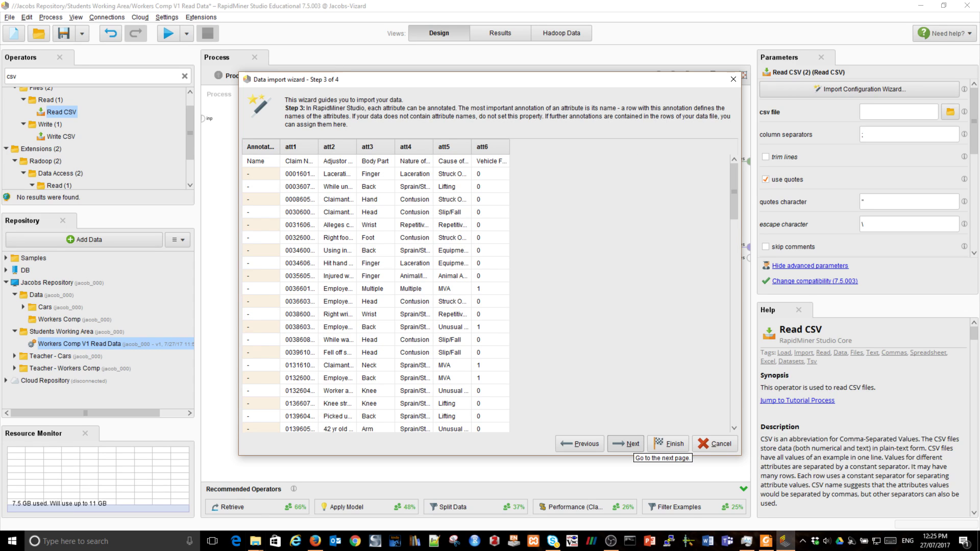
left_click(628, 444)
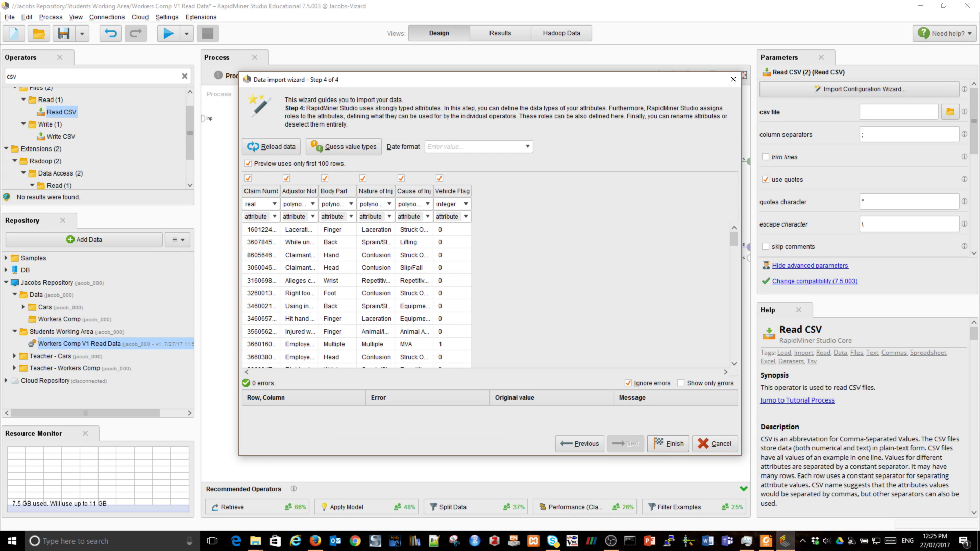
- Make Claim Number an integer with the id role and Vehicle Flag binominal, then finish the import
left_click(274, 204)
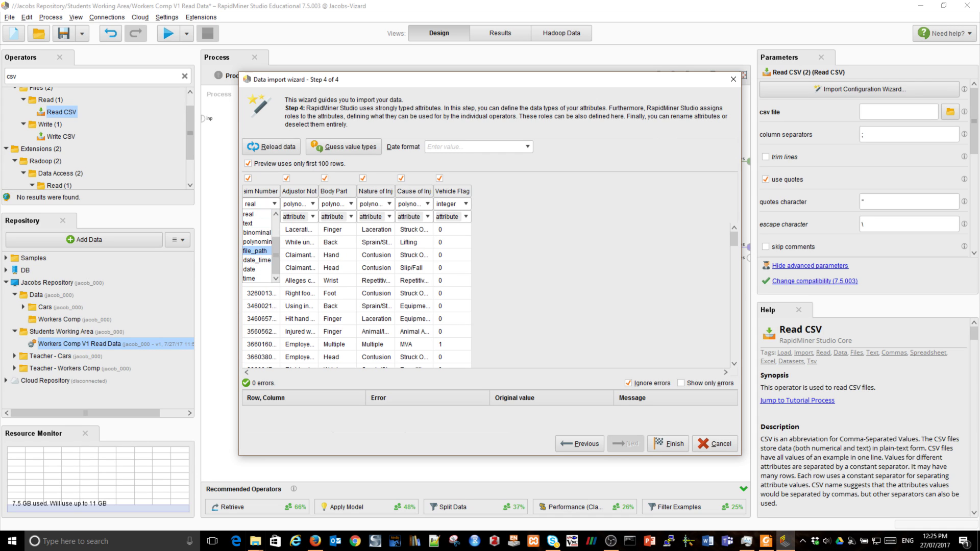
left_click_drag(276, 254, 276, 247)
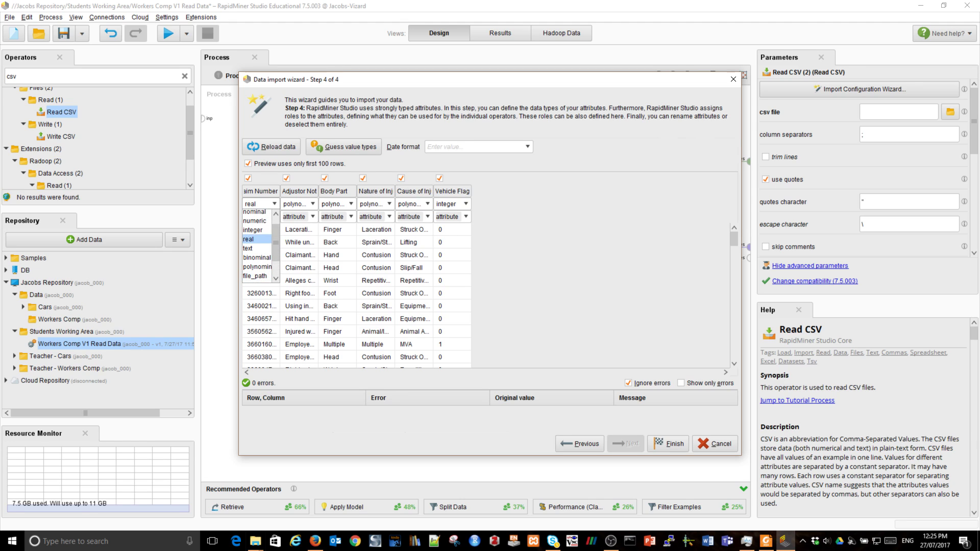
left_click(253, 230)
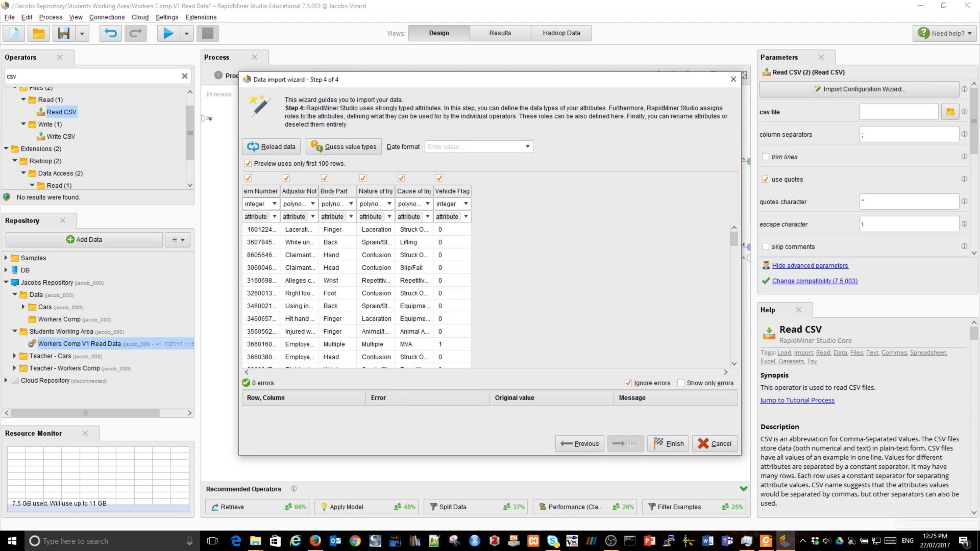
left_click(274, 217)
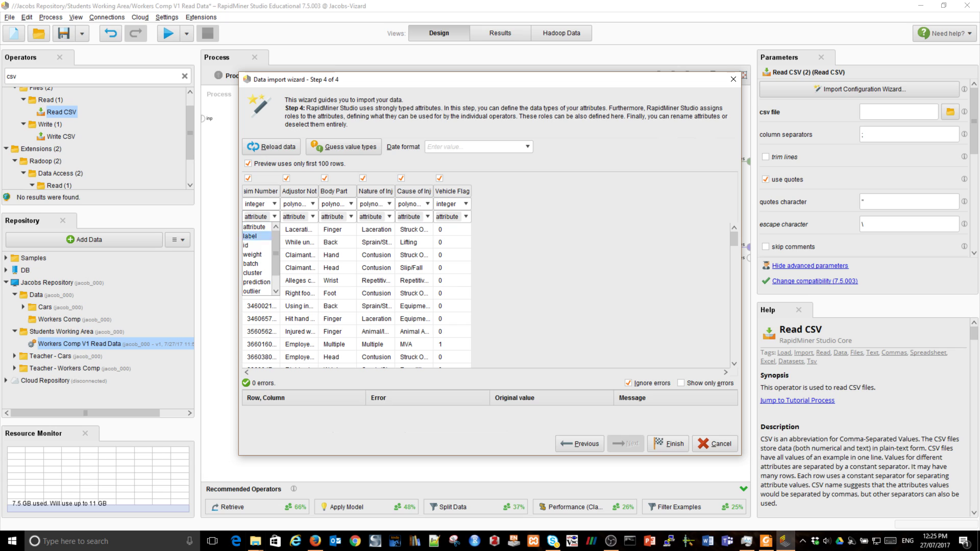
left_click(253, 245)
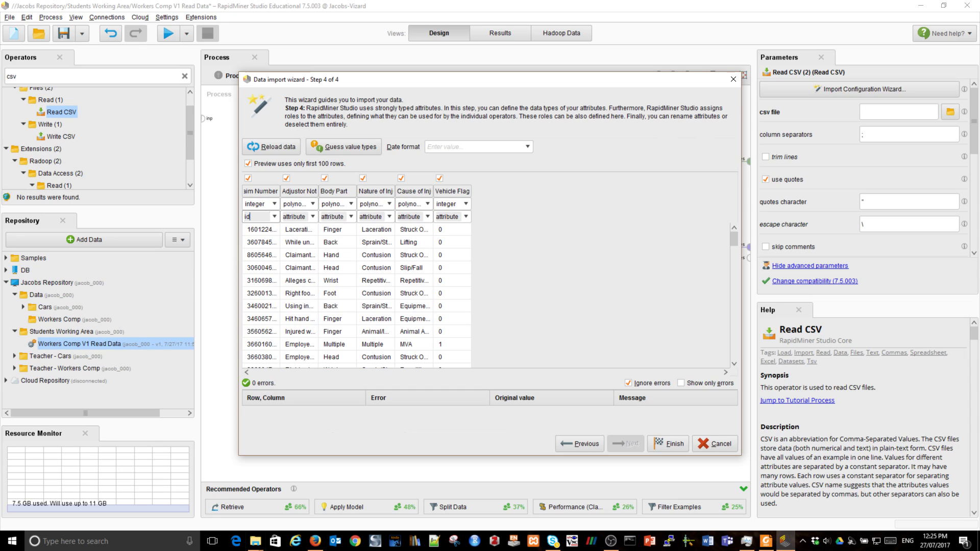
left_click(466, 204)
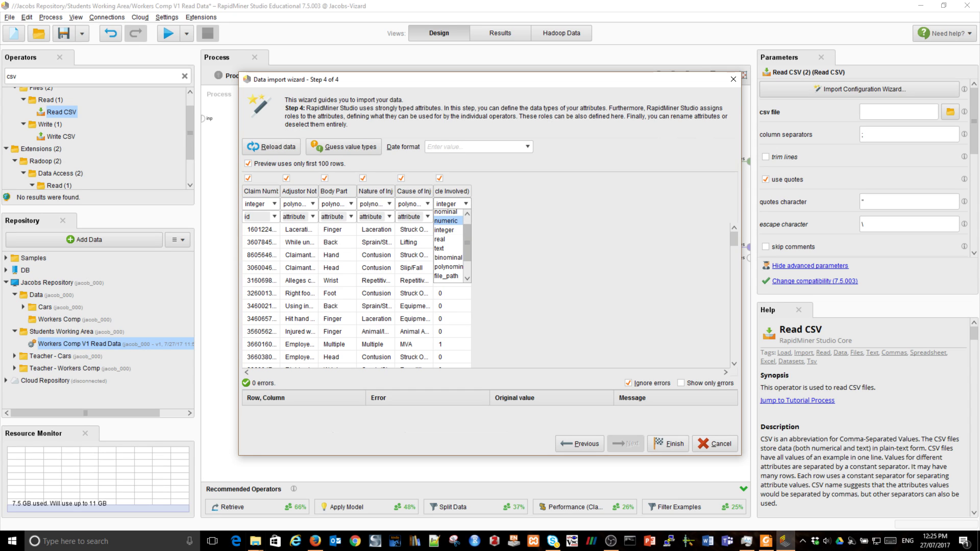
left_click(449, 257)
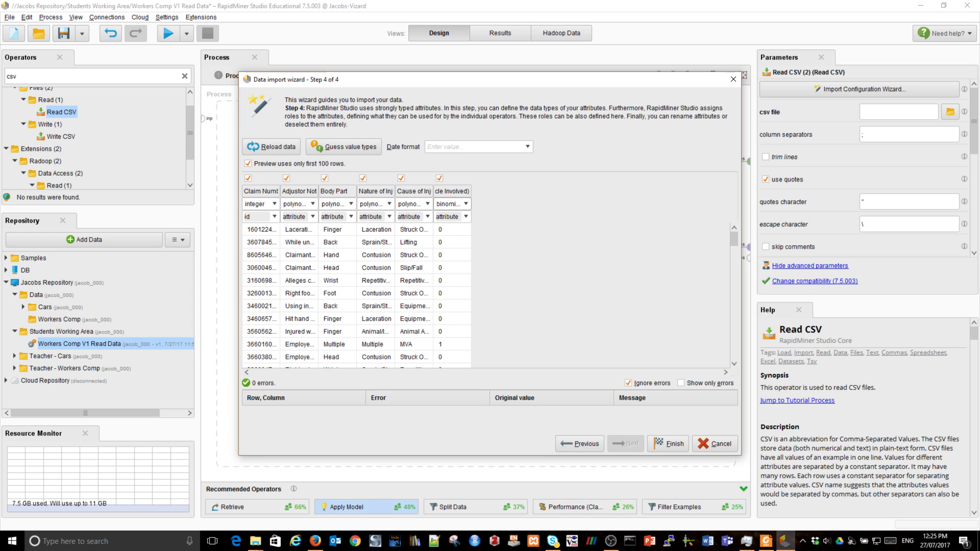
left_click(670, 444)
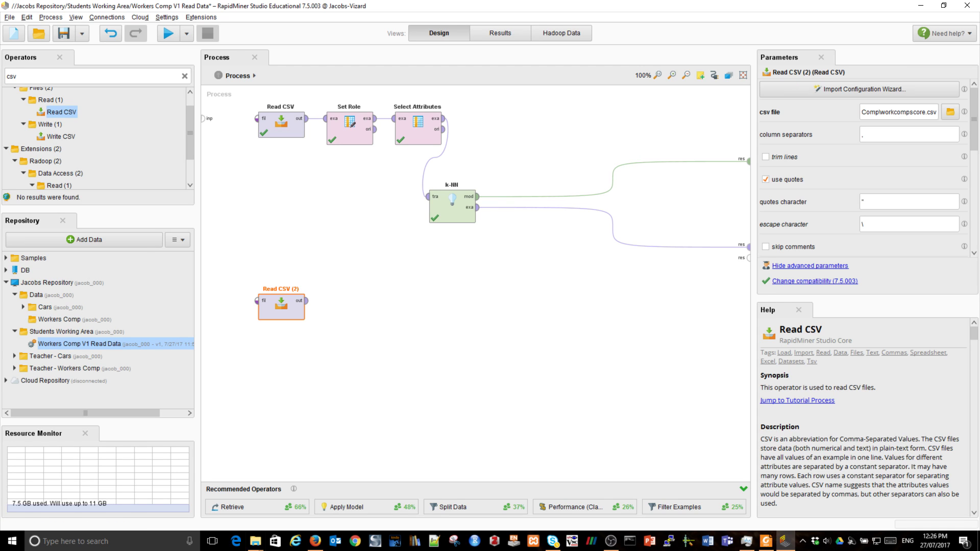
left_click(51, 76)
- Place an Apply Model operator, found by searching 'apply', on the canvas beside the k-NN operator
type("apply")
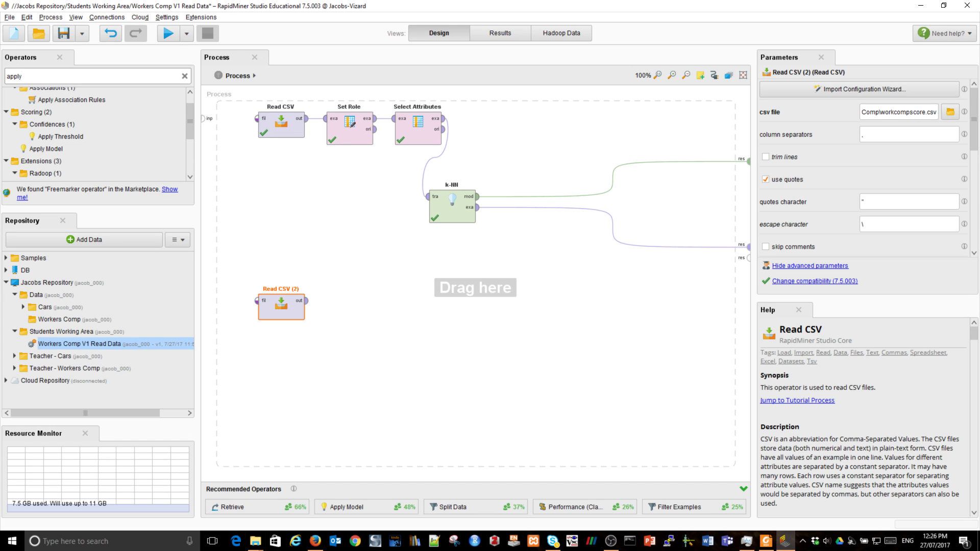
left_click_drag(45, 149, 225, 204)
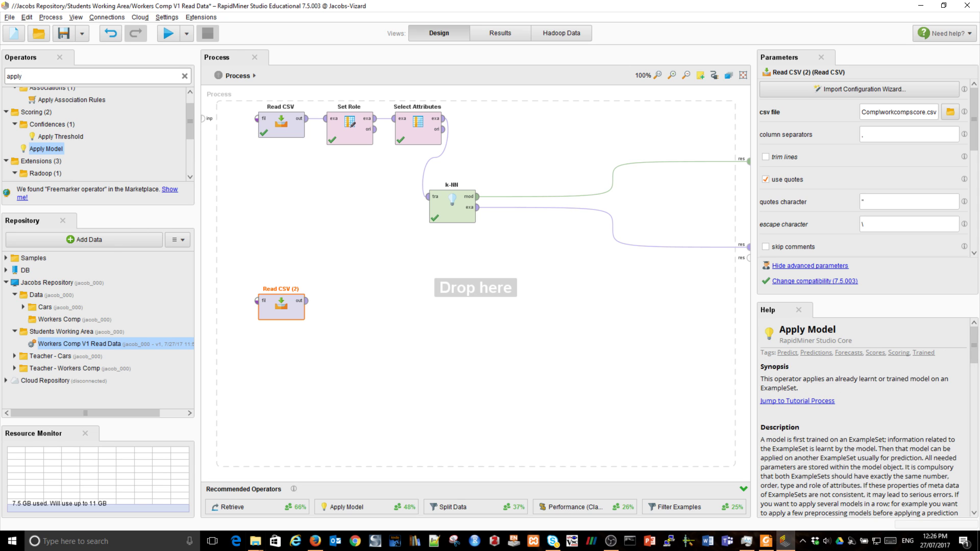
left_click_drag(474, 288, 486, 282)
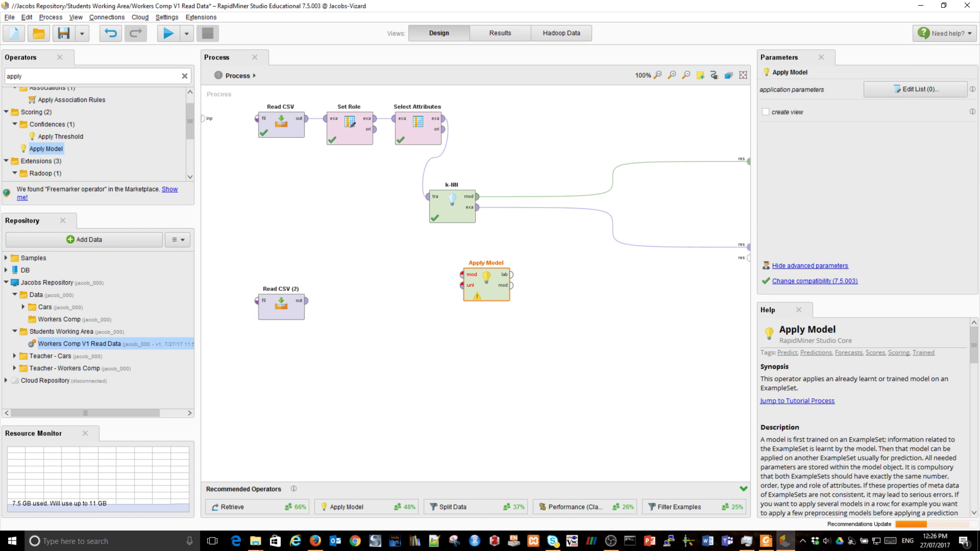
left_click_drag(453, 204, 418, 204)
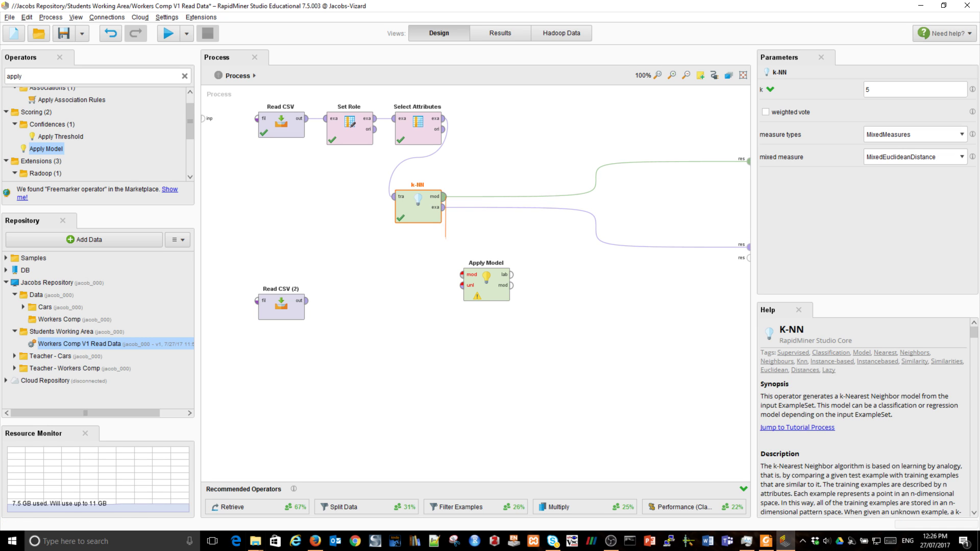
- Feed the k-NN model and Read CSV (2) data into Apply Model and route its outputs to results
left_click_drag(443, 197, 462, 275)
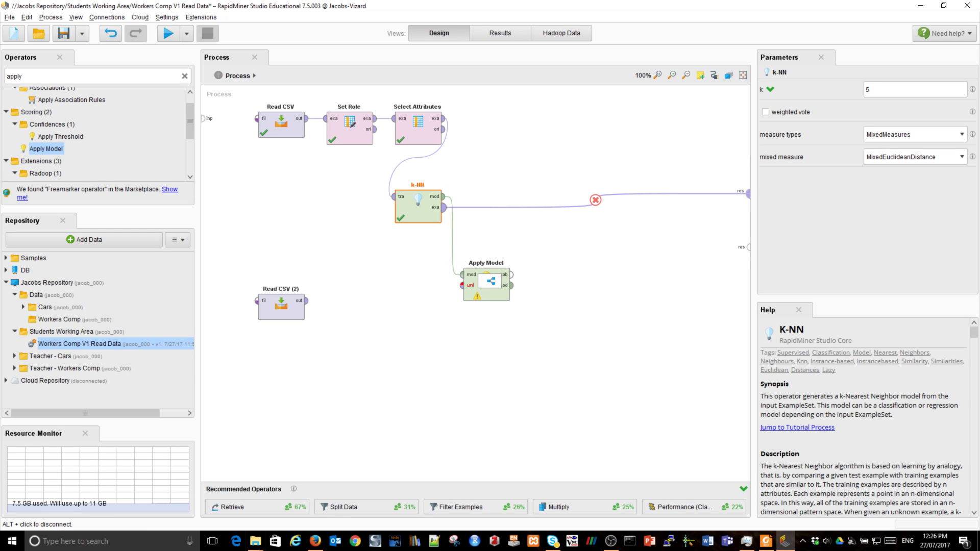
left_click(595, 199, "alt")
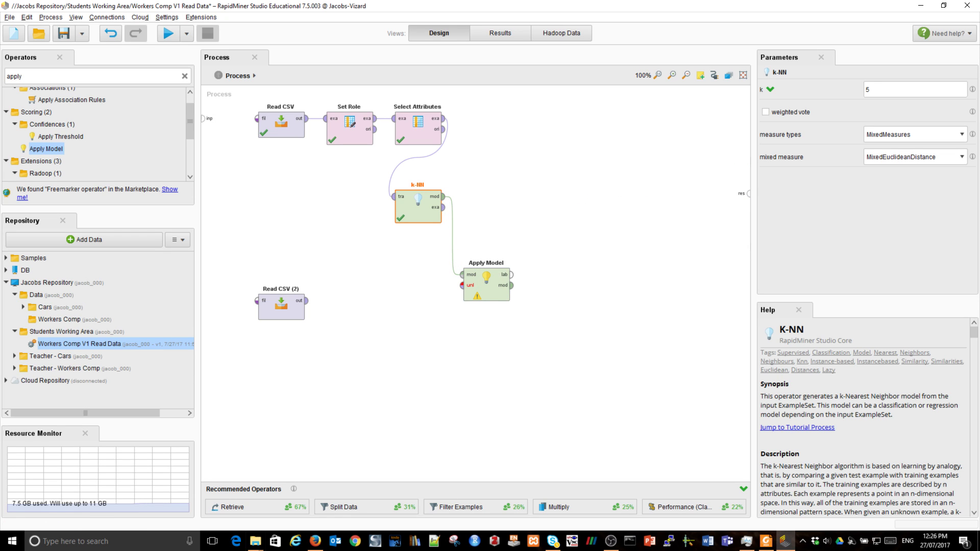
left_click_drag(281, 309, 748, 194)
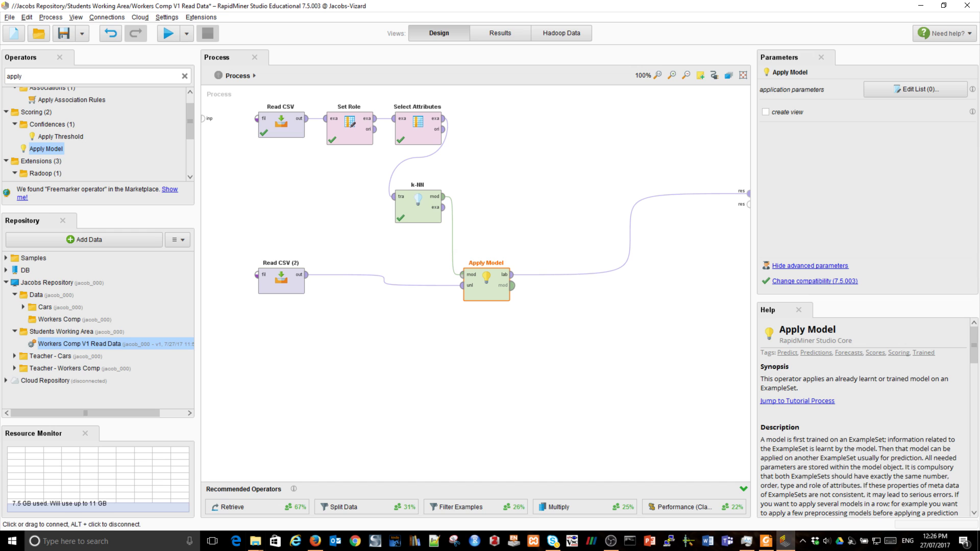
left_click_drag(512, 285, 748, 321)
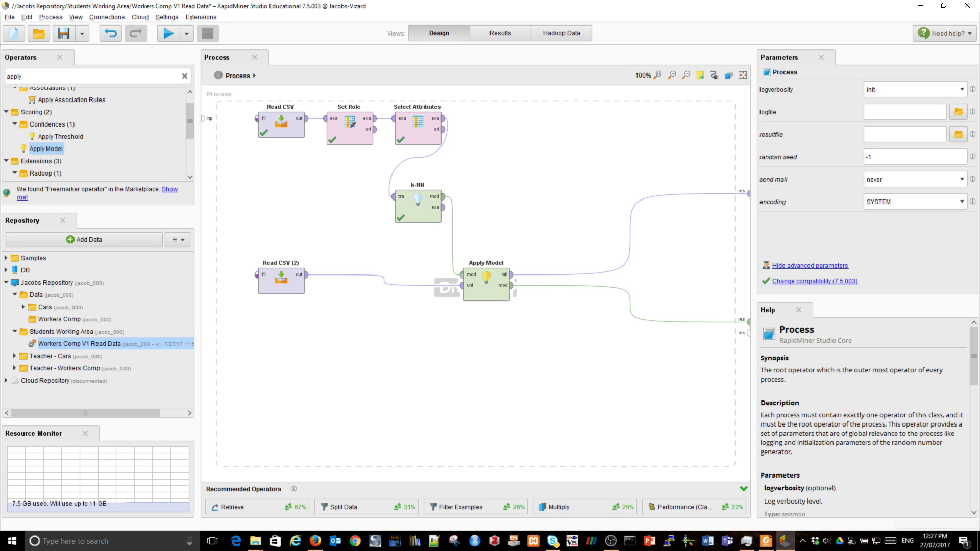
- Run the process and view the 1432-example Apply Model ExampleSet with predictions and confidences
left_click(168, 34)
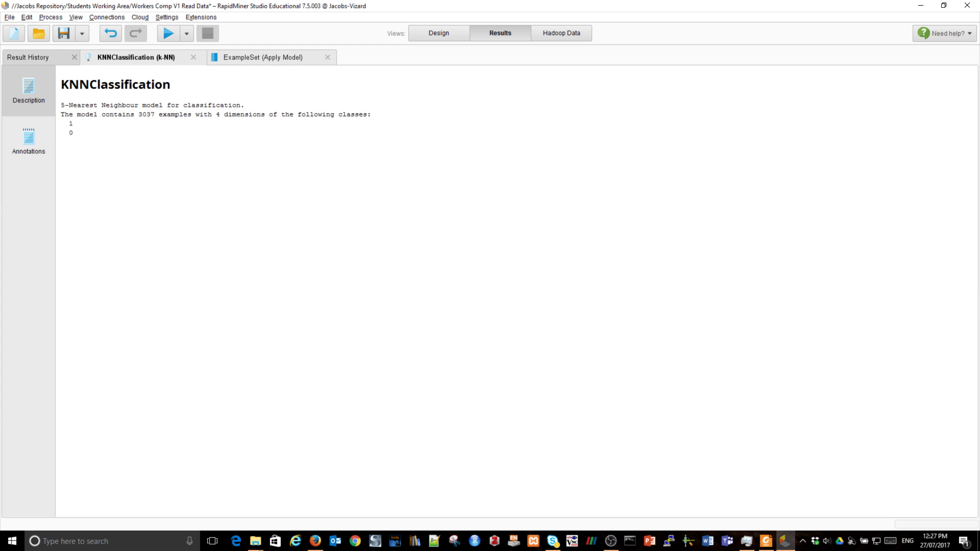
left_click(270, 57)
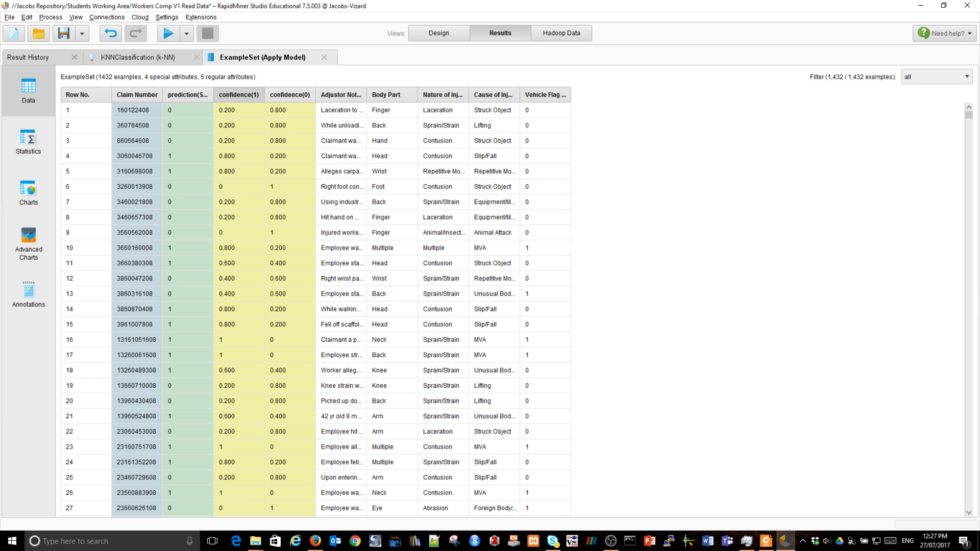
- Widen the prediction, Adjustor Notes and Body Part columns so their full headers show
left_click_drag(213, 95, 288, 95)
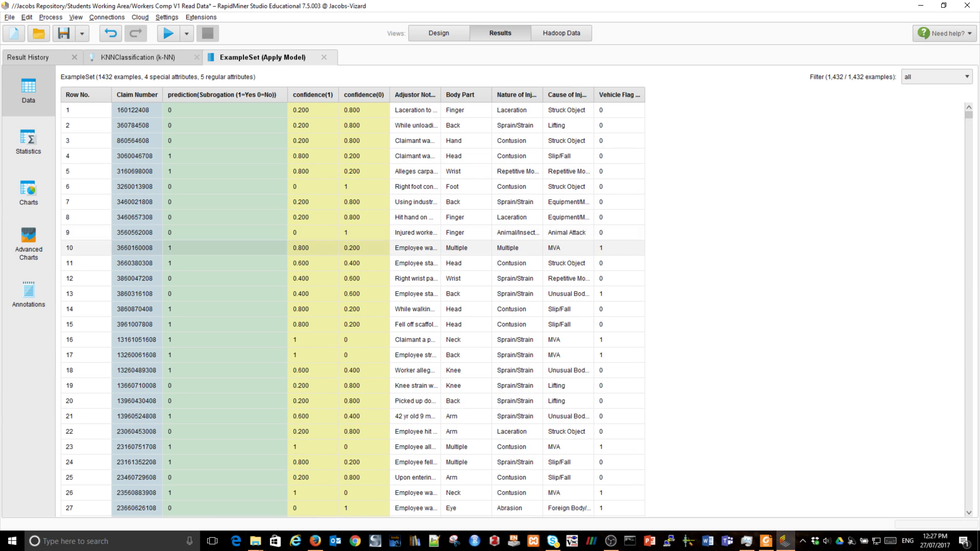
left_click_drag(440, 94, 466, 94)
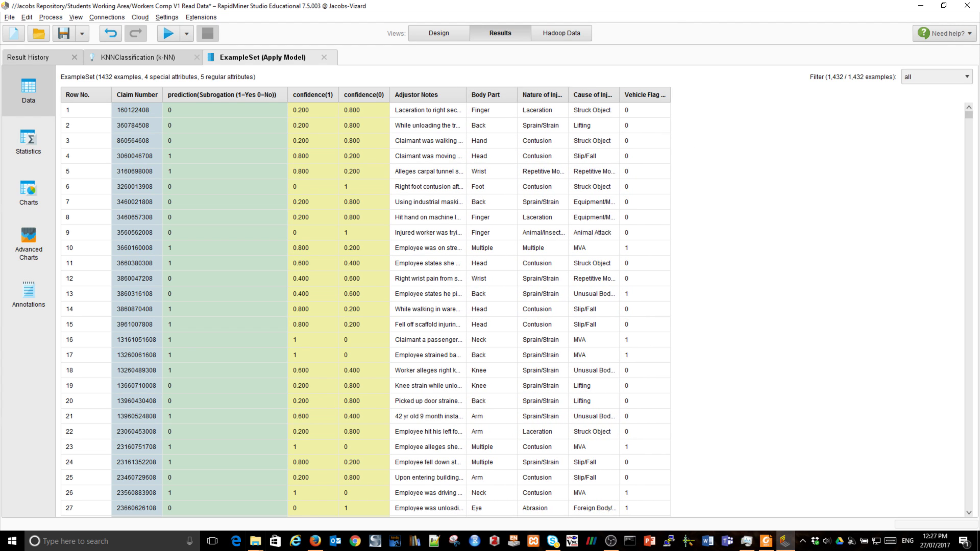
left_click_drag(517, 94, 795, 94)
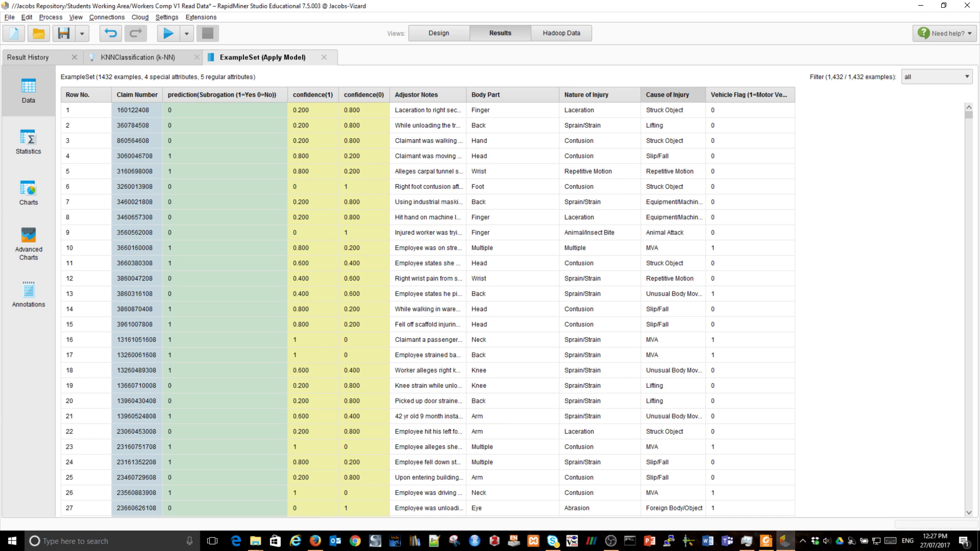
mouse_move(734, 96)
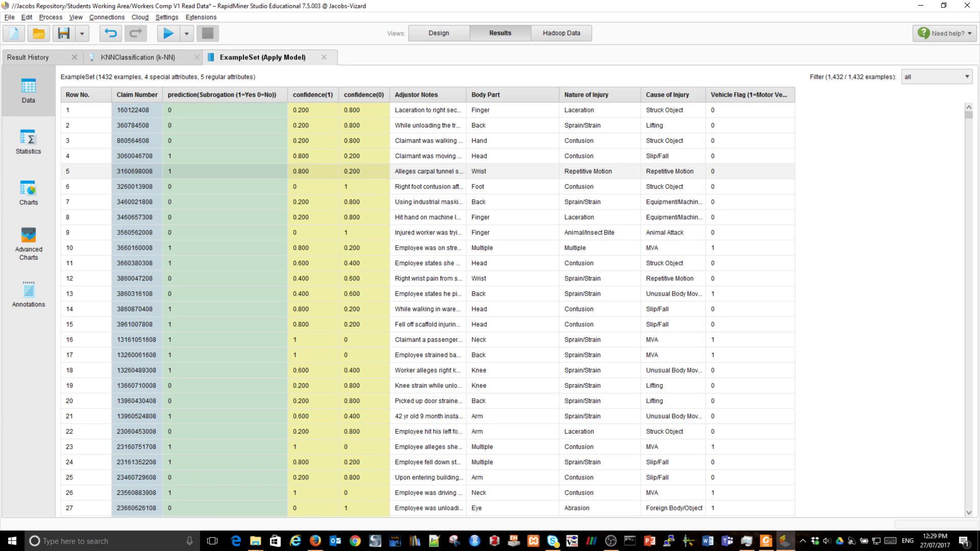
- Glance through the prediction table, then go back to the process design canvas
scroll(429, 186, "down", 2)
scroll(428, 187, "up", 2)
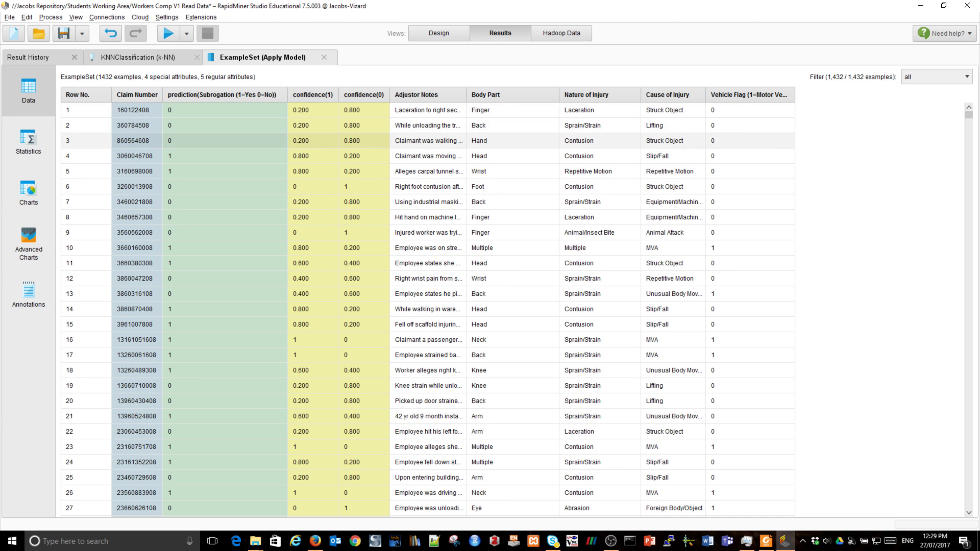
left_click(439, 32)
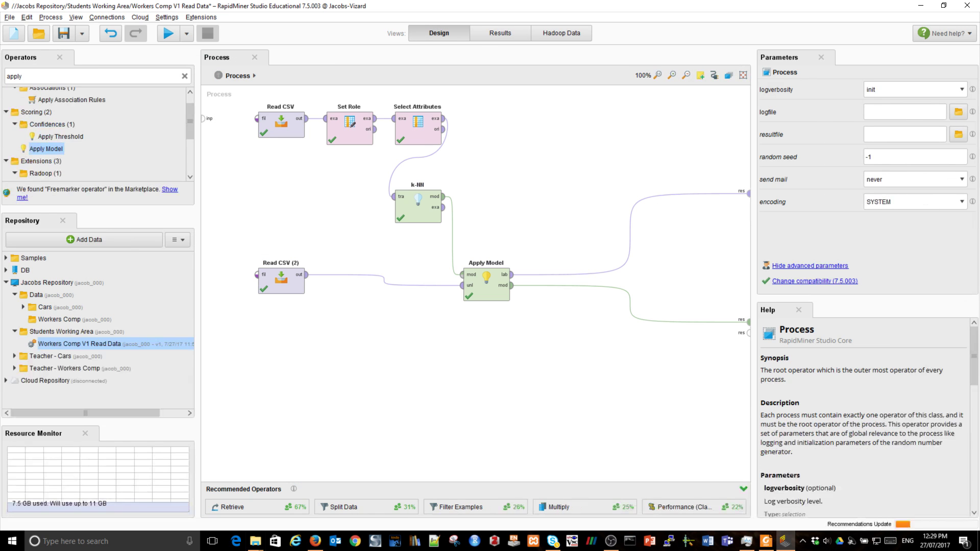